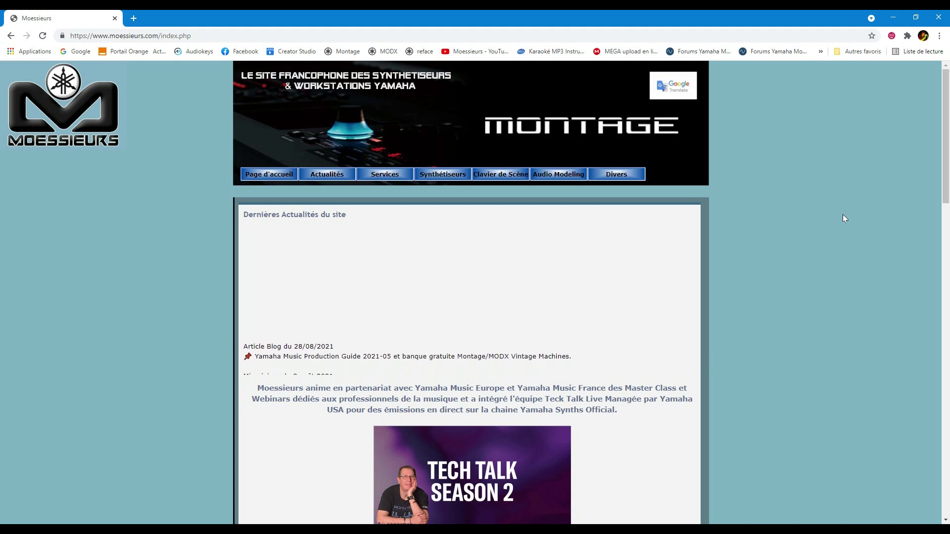
- Scroll down the Moessieurs Facebook page through its intro, photos and recent posts
{"action": "scroll", "coordinate": [843, 216], "scroll_direction": "down", "scroll_amount": 5}
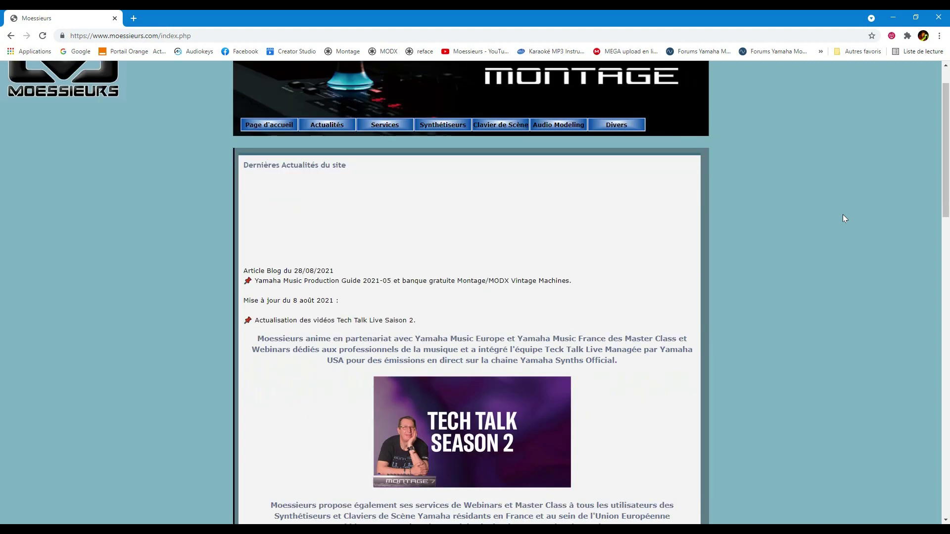
{"action": "scroll", "coordinate": [843, 218], "scroll_direction": "down", "scroll_amount": 8}
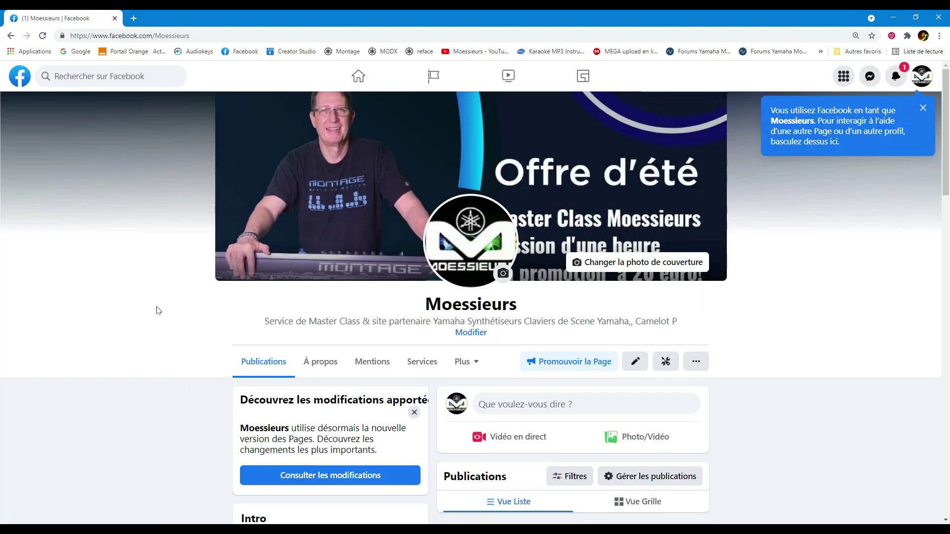
{"action": "scroll", "coordinate": [158, 310], "scroll_direction": "down", "scroll_amount": 8}
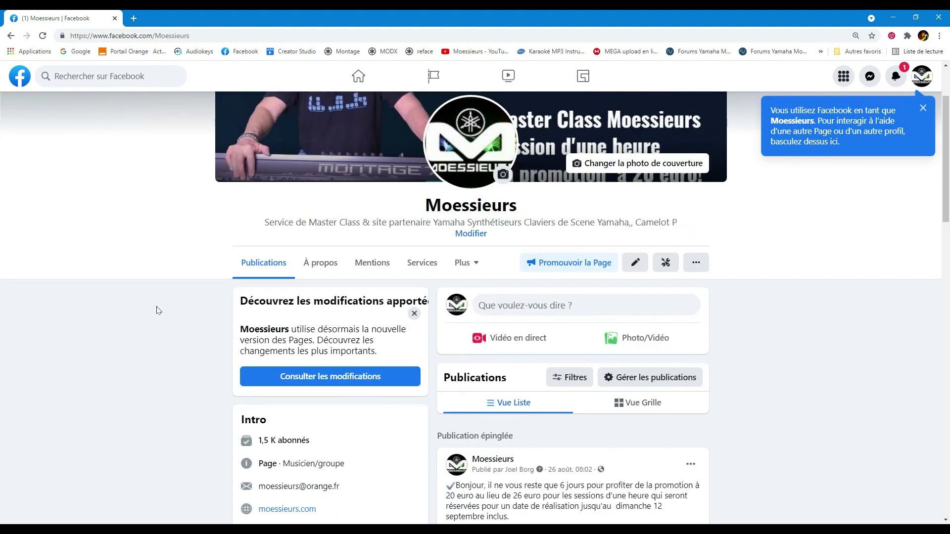
{"action": "scroll", "coordinate": [158, 310], "scroll_direction": "down", "scroll_amount": 6}
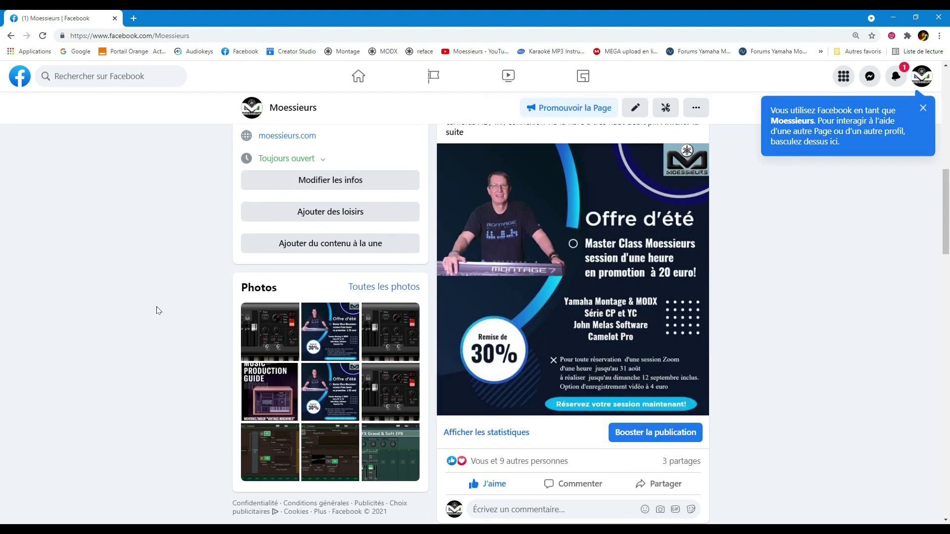
{"action": "scroll", "coordinate": [159, 310], "scroll_direction": "down", "scroll_amount": 10}
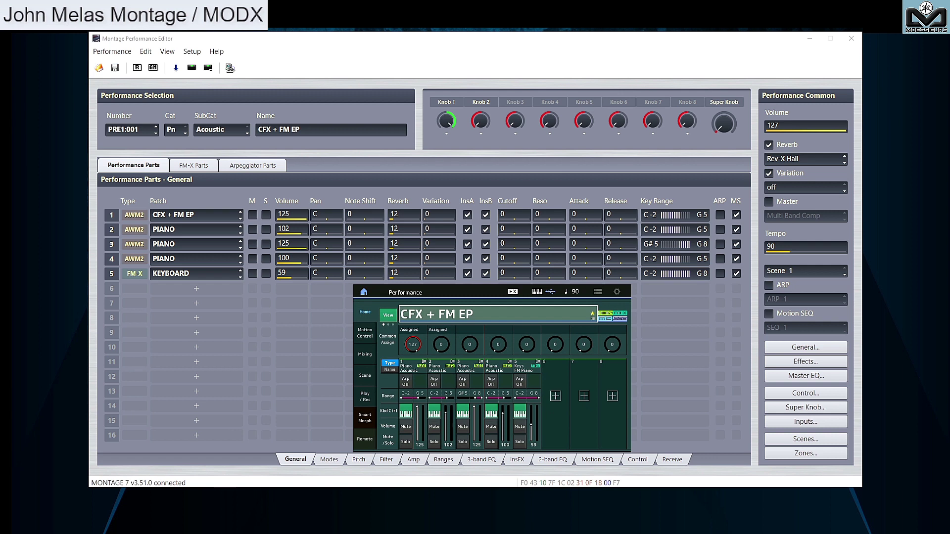
- Reset to Init Performance and load the JP Strings patch into part 1 by searching 'JP str'
{"action": "left_click", "coordinate": [137, 68]}
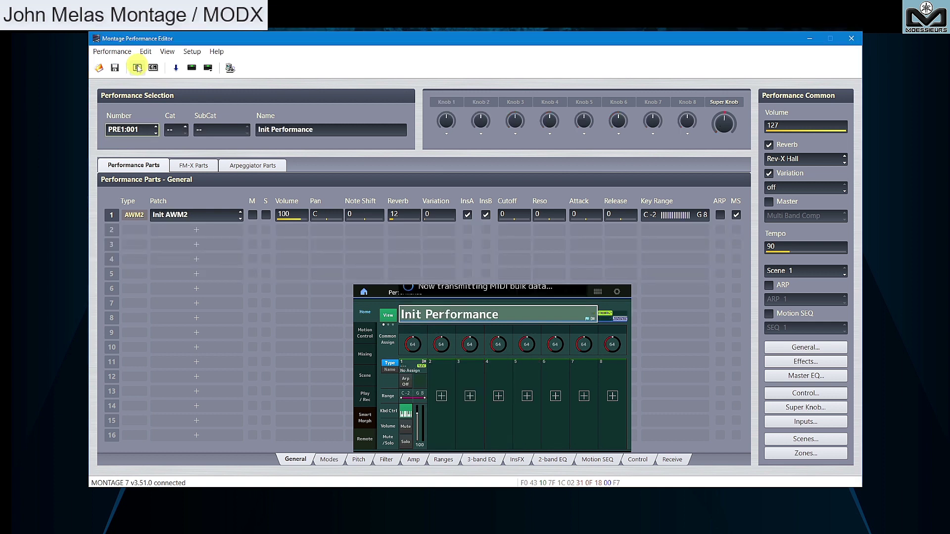
{"action": "left_click", "coordinate": [196, 218]}
{"action": "double_click", "coordinate": [195, 218]}
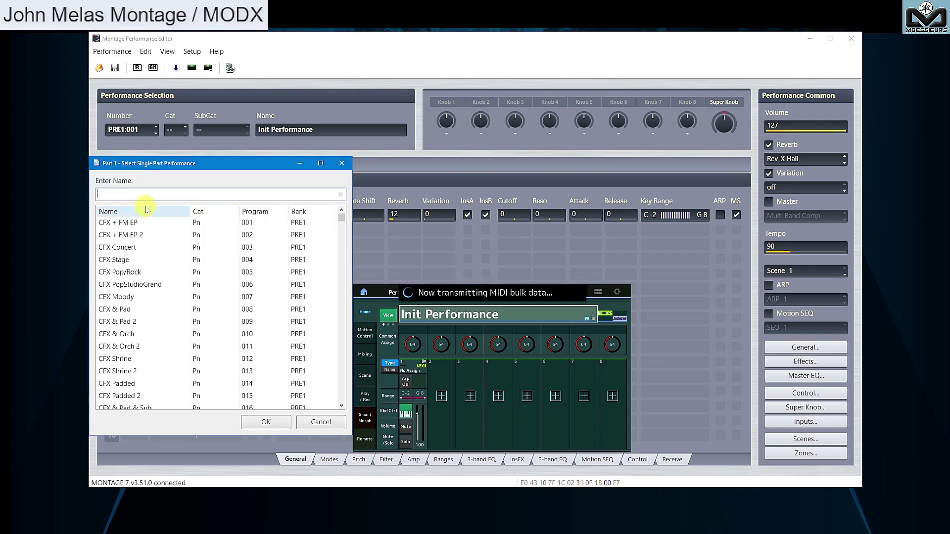
{"action": "type", "text": "J"}
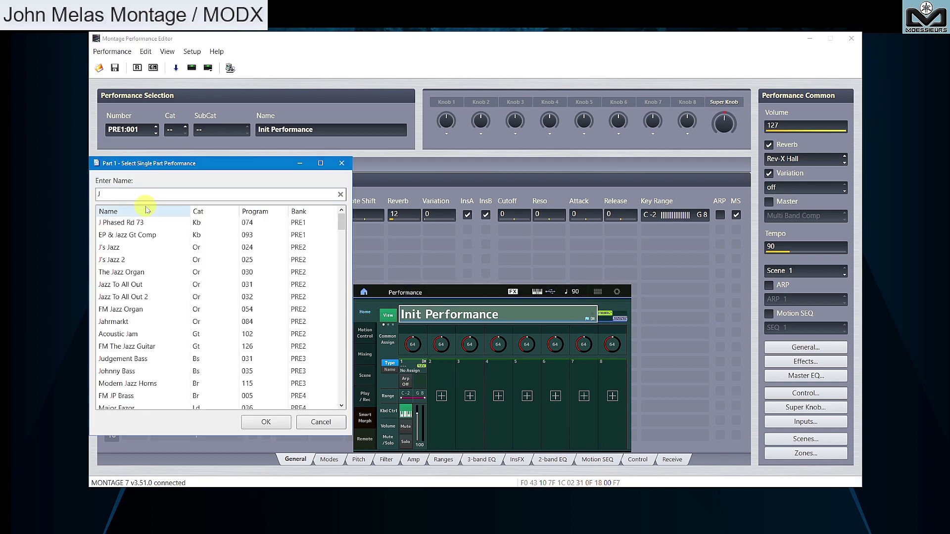
{"action": "type", "text": "P str"}
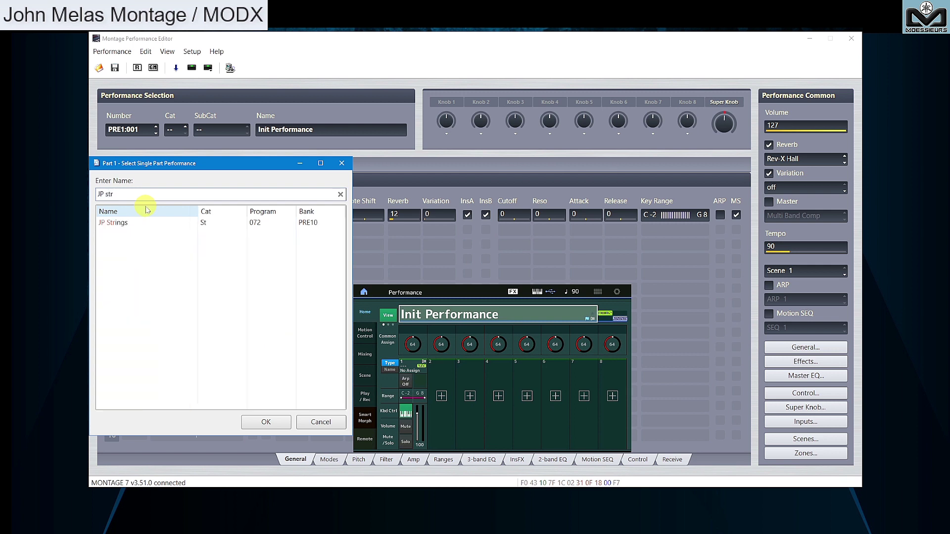
{"action": "double_click", "coordinate": [117, 224]}
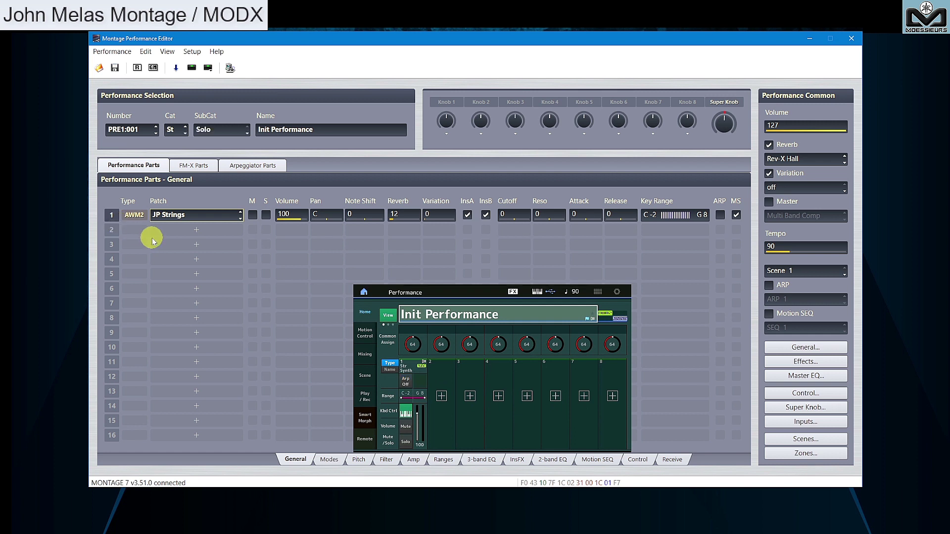
- Import the FM Strings performance into part 2 onward, found by searching 'FM Str'
{"action": "right_click", "coordinate": [115, 230]}
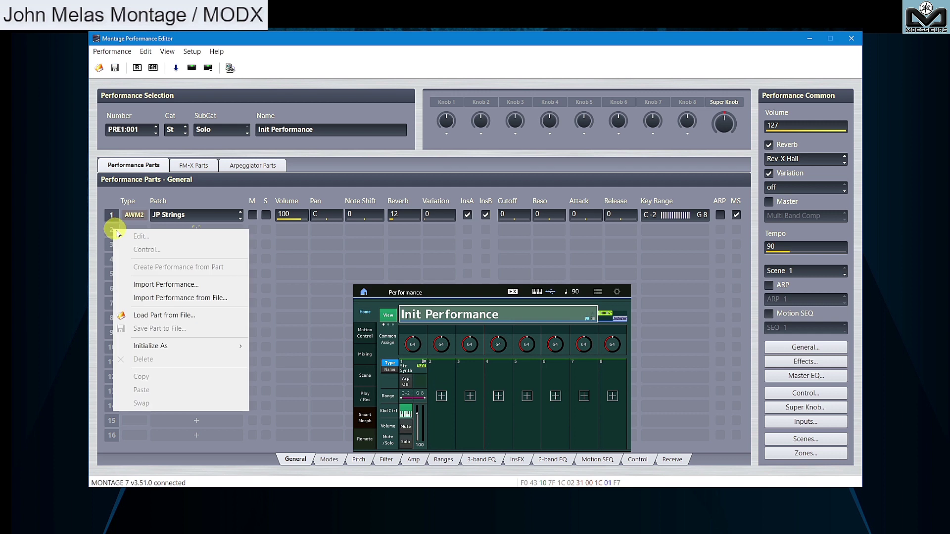
{"action": "left_click", "coordinate": [176, 287]}
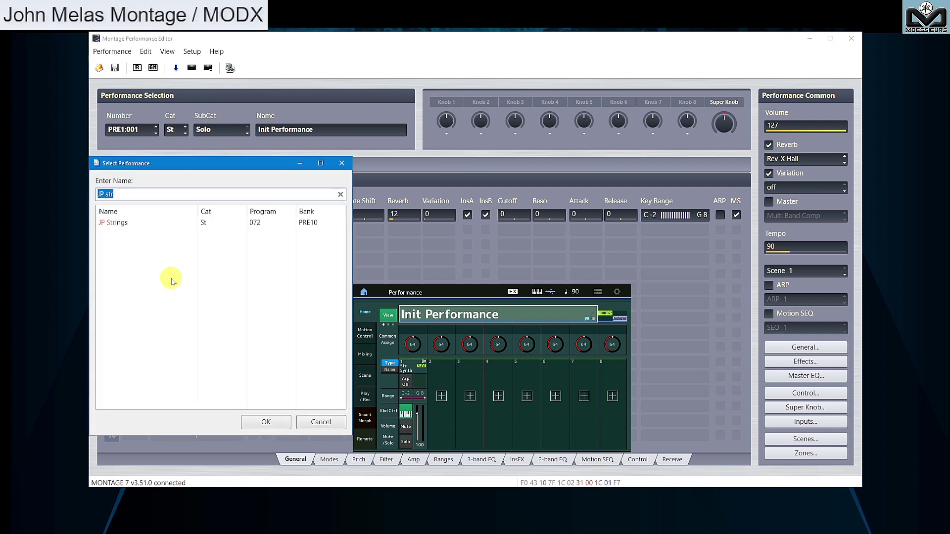
{"action": "key", "text": "BackSpace"}
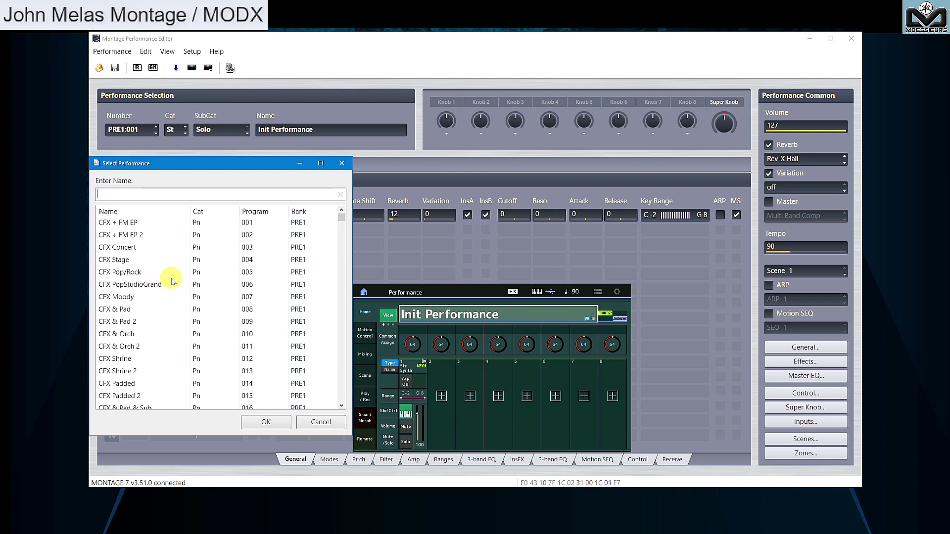
{"action": "type", "text": "FM S"}
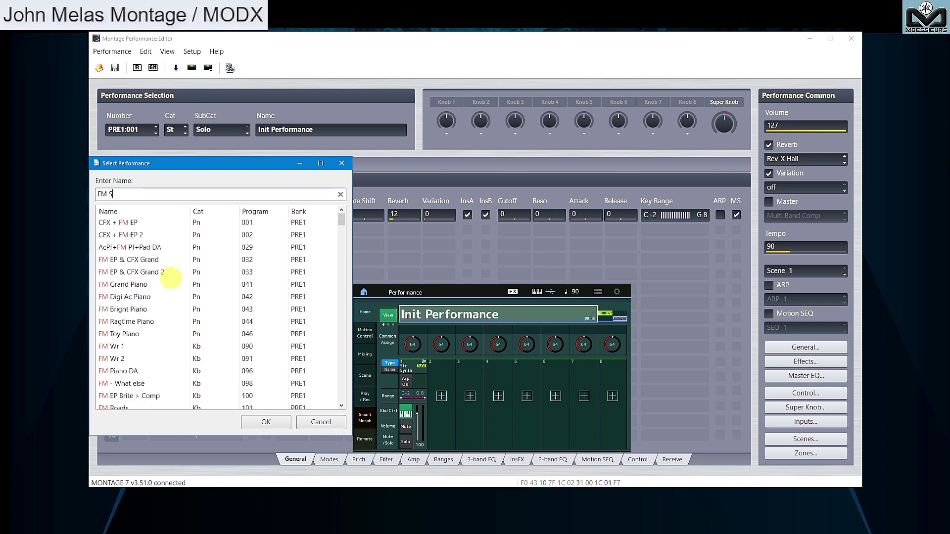
{"action": "type", "text": "tr"}
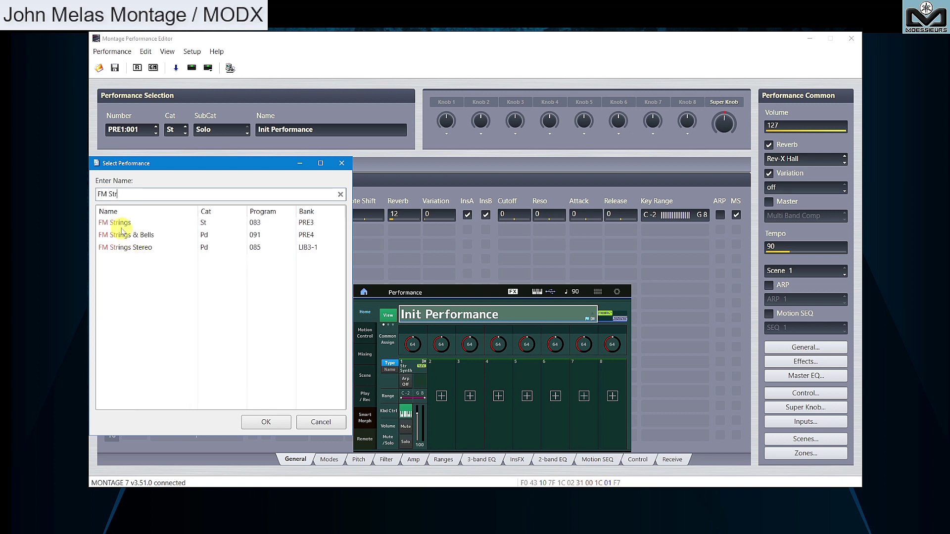
{"action": "double_click", "coordinate": [119, 223]}
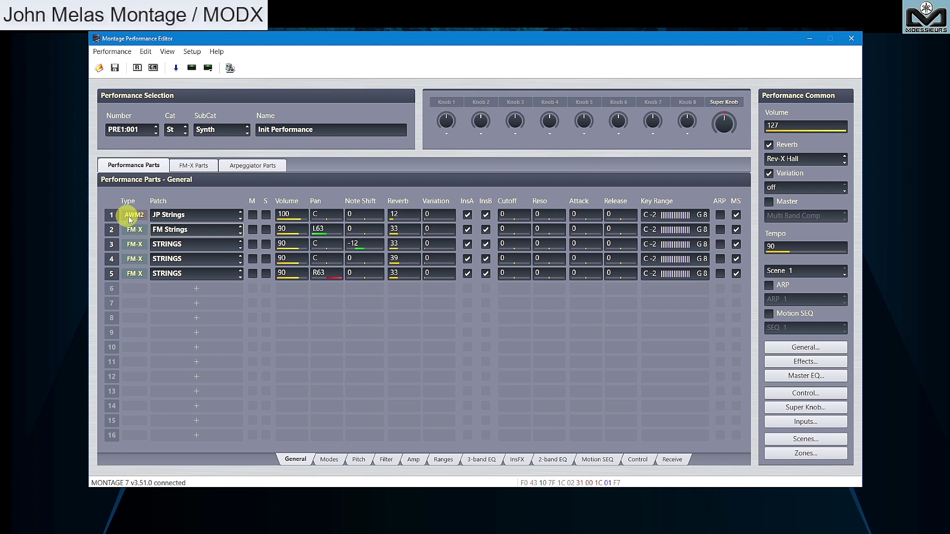
- Open part 1's AWM2 editor and select JP Strings elements 1–4 together
{"action": "left_click", "coordinate": [129, 216]}
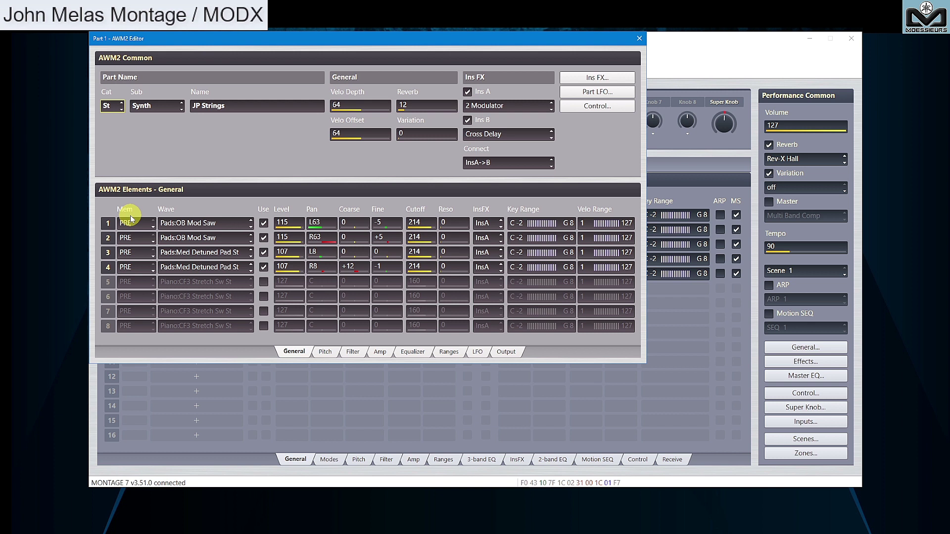
{"action": "left_click", "coordinate": [108, 223]}
{"action": "left_click", "coordinate": [109, 238]}
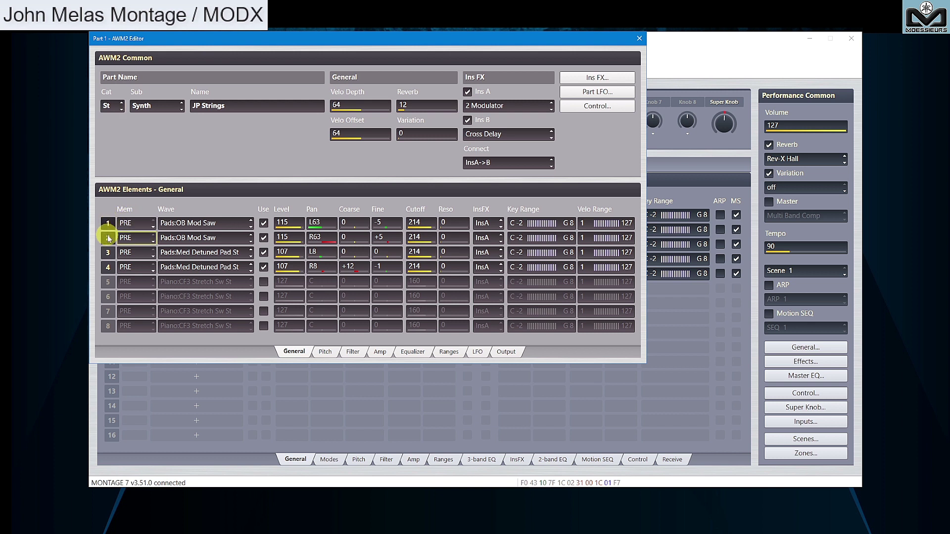
{"action": "left_click", "coordinate": [109, 253]}
{"action": "left_click", "coordinate": [109, 268]}
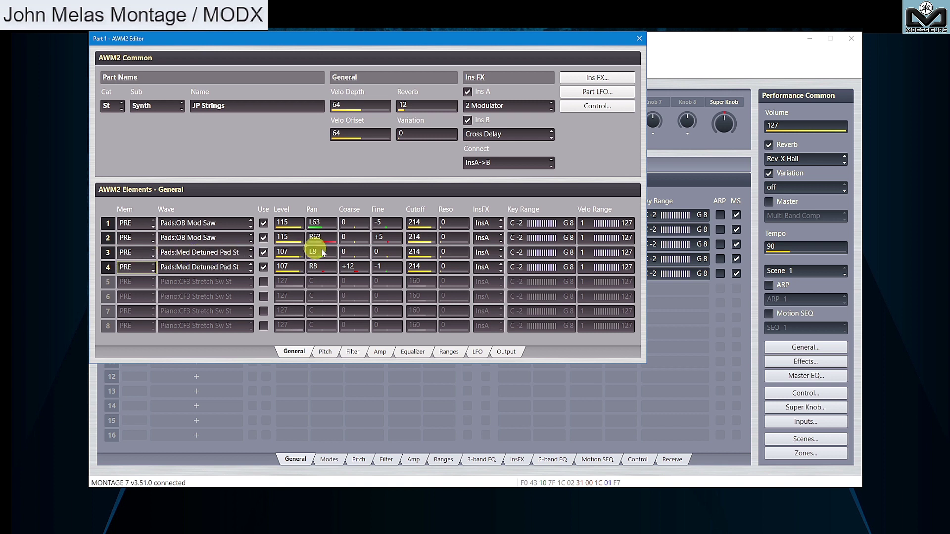
- Lower the selected elements' Cutoff from 214 to 100 and close the AWM2 editor
{"action": "scroll", "coordinate": [424, 225], "scroll_direction": "down", "scroll_amount": 20}
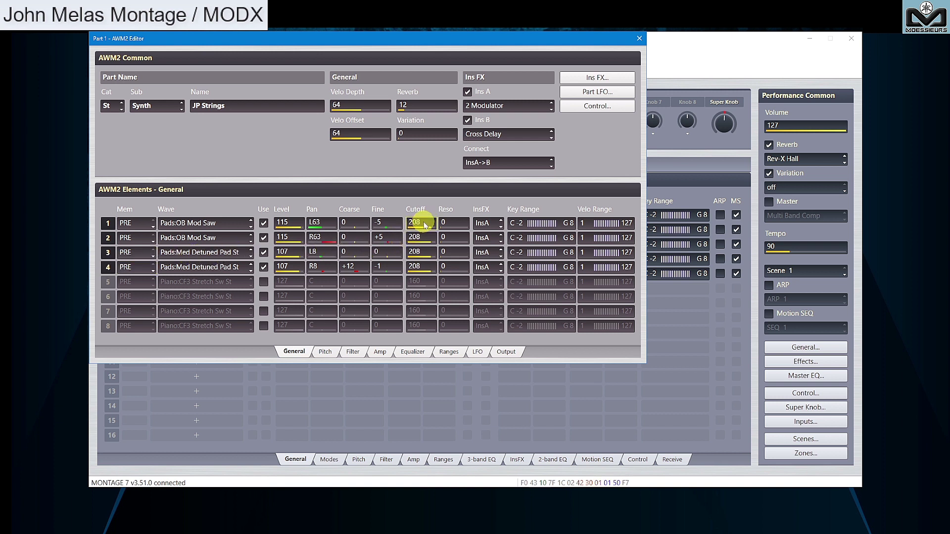
{"action": "scroll", "coordinate": [425, 225], "scroll_direction": "down", "scroll_amount": 20}
{"action": "scroll", "coordinate": [425, 225], "scroll_direction": "down", "scroll_amount": 2}
{"action": "scroll", "coordinate": [425, 226], "scroll_direction": "down", "scroll_amount": 16}
{"action": "scroll", "coordinate": [425, 225], "scroll_direction": "down", "scroll_amount": 20}
{"action": "scroll", "coordinate": [425, 225], "scroll_direction": "down", "scroll_amount": 12}
{"action": "scroll", "coordinate": [424, 226], "scroll_direction": "down", "scroll_amount": 1}
{"action": "scroll", "coordinate": [425, 225], "scroll_direction": "down", "scroll_amount": 1}
{"action": "scroll", "coordinate": [425, 225], "scroll_direction": "down", "scroll_amount": 1}
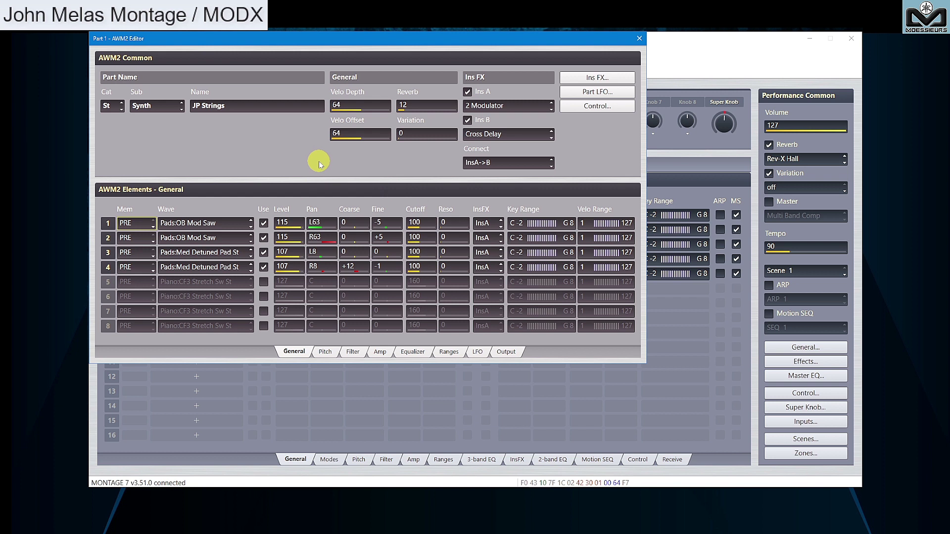
{"action": "left_click", "coordinate": [640, 40]}
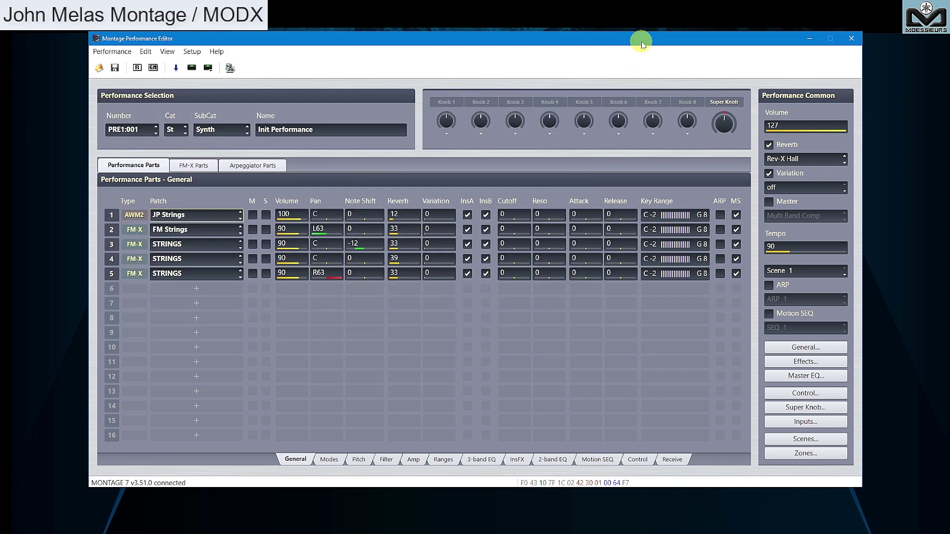
- Select parts 2–5 together on the FM-X Parts page
{"action": "left_click", "coordinate": [198, 170]}
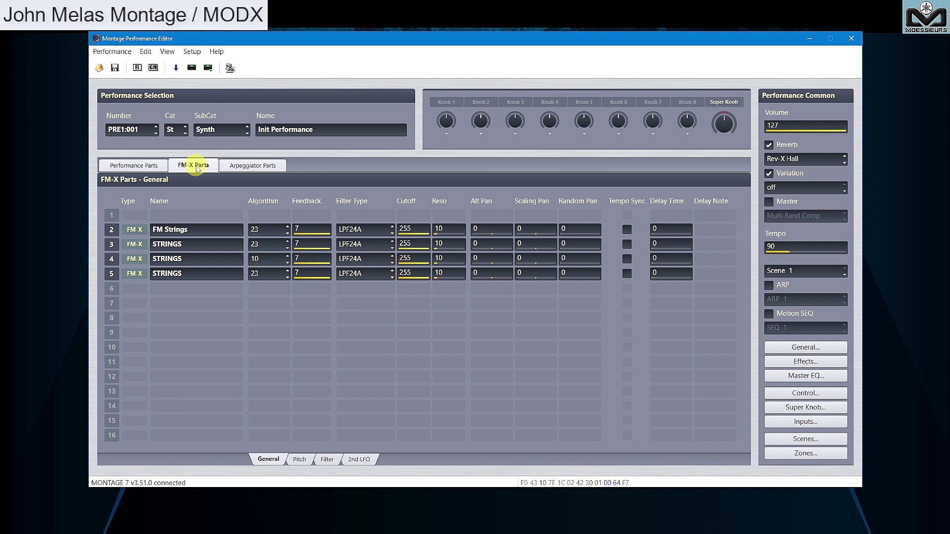
{"action": "left_click", "coordinate": [112, 231]}
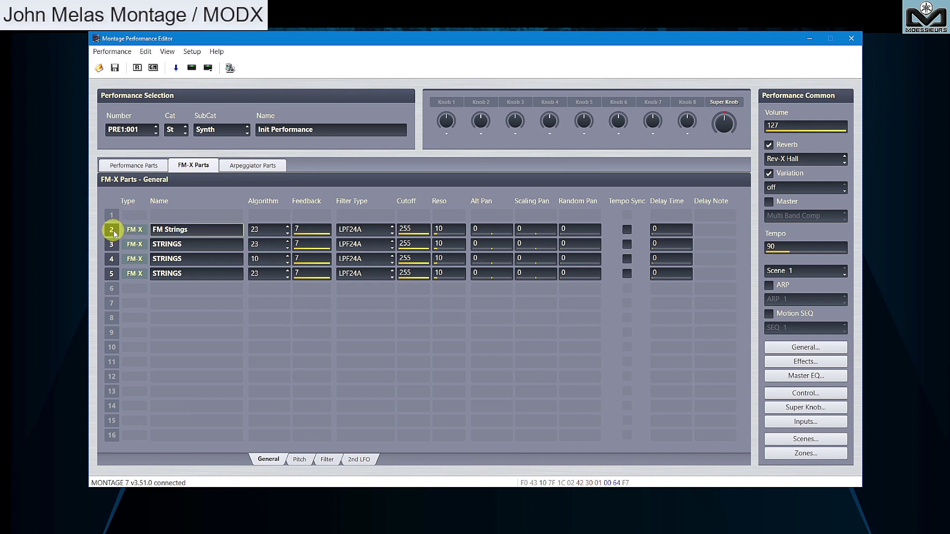
{"action": "left_click", "coordinate": [113, 245]}
{"action": "left_click", "coordinate": [113, 259]}
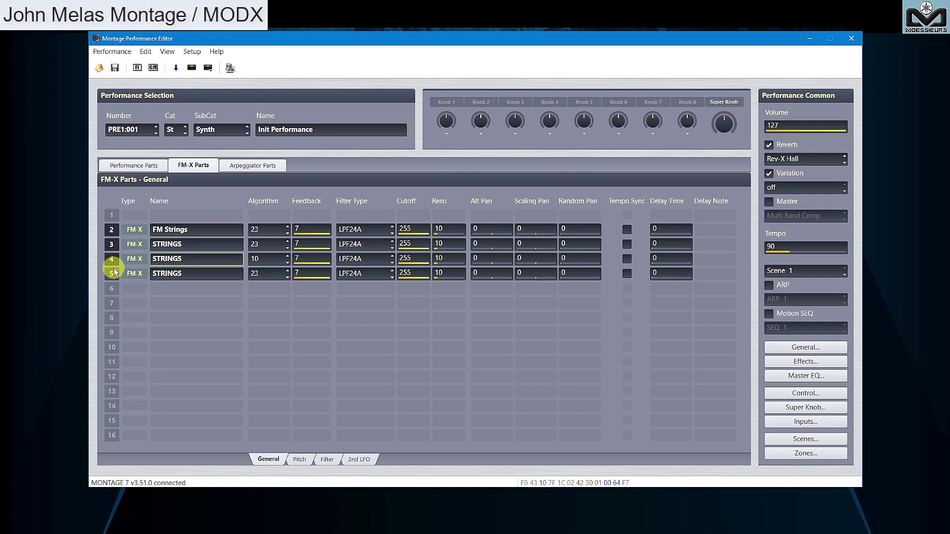
{"action": "left_click", "coordinate": [111, 273]}
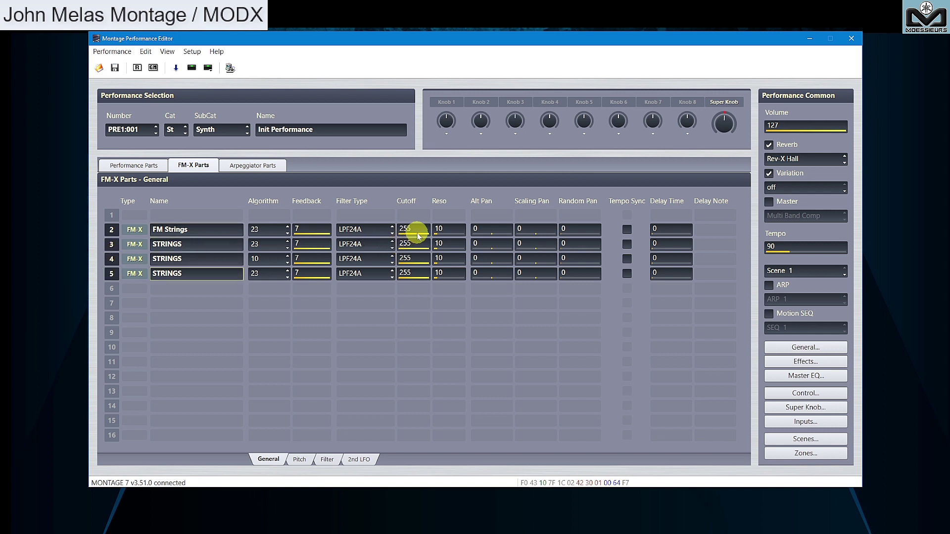
- Lower the shared FM-X filter Cutoff of parts 2–5 to 100
{"action": "left_click_drag", "start_coordinate": [412, 243], "coordinate": [419, 237]}
{"action": "scroll", "coordinate": [418, 236], "scroll_direction": "down", "scroll_amount": 10}
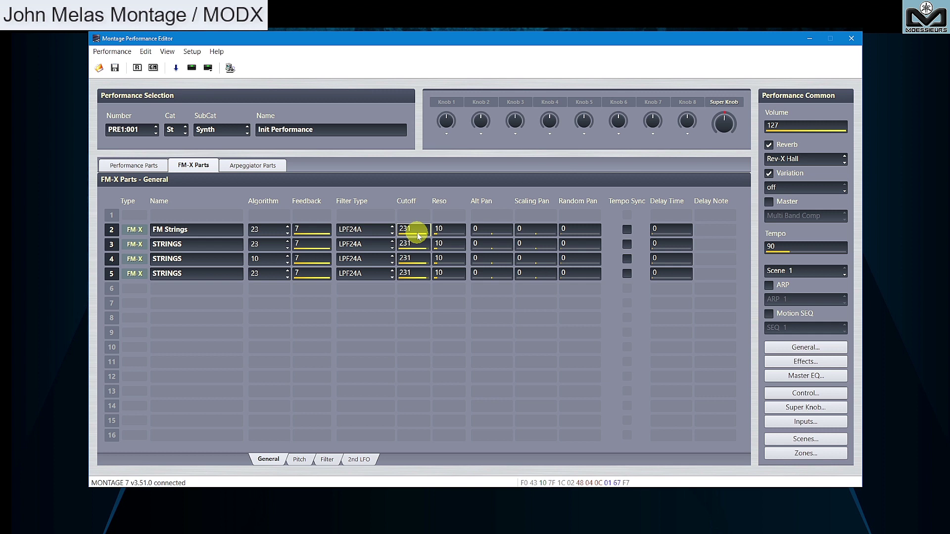
{"action": "scroll", "coordinate": [418, 236], "scroll_direction": "down", "scroll_amount": 7}
{"action": "scroll", "coordinate": [418, 236], "scroll_direction": "down", "scroll_amount": 8}
{"action": "scroll", "coordinate": [418, 236], "scroll_direction": "down", "scroll_amount": 14}
{"action": "scroll", "coordinate": [418, 236], "scroll_direction": "down", "scroll_amount": 10}
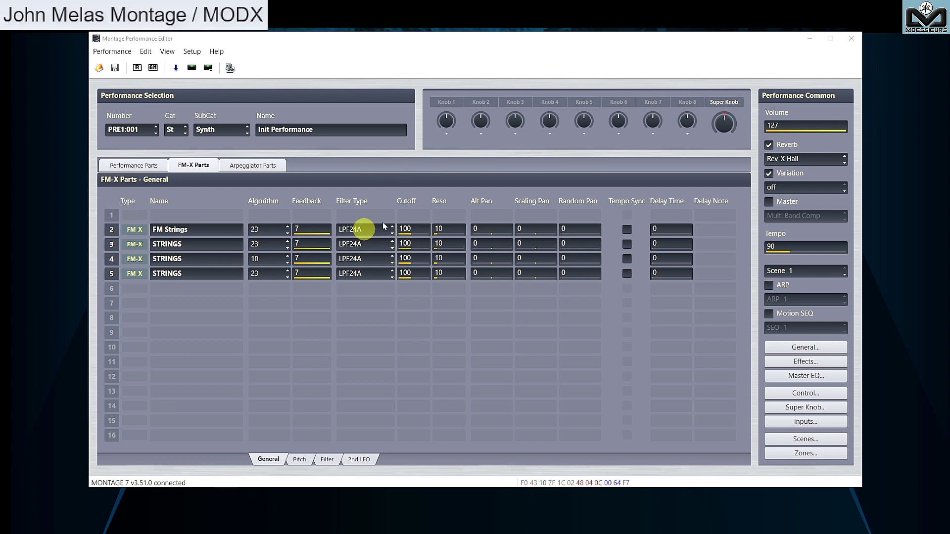
- Assign Knob 1 to Part 1 > Filter > Elm Cutoff in the control assignments
{"action": "left_click", "coordinate": [793, 395]}
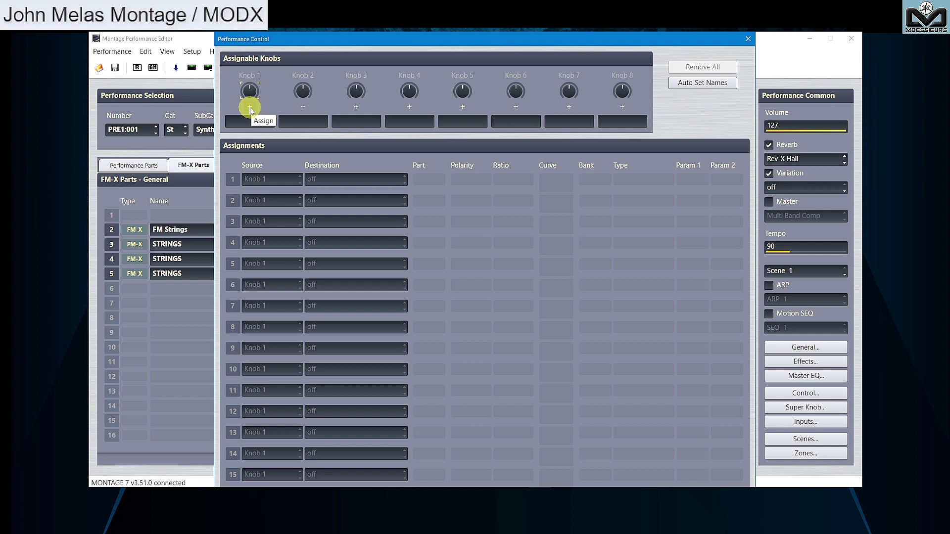
{"action": "left_click", "coordinate": [251, 108]}
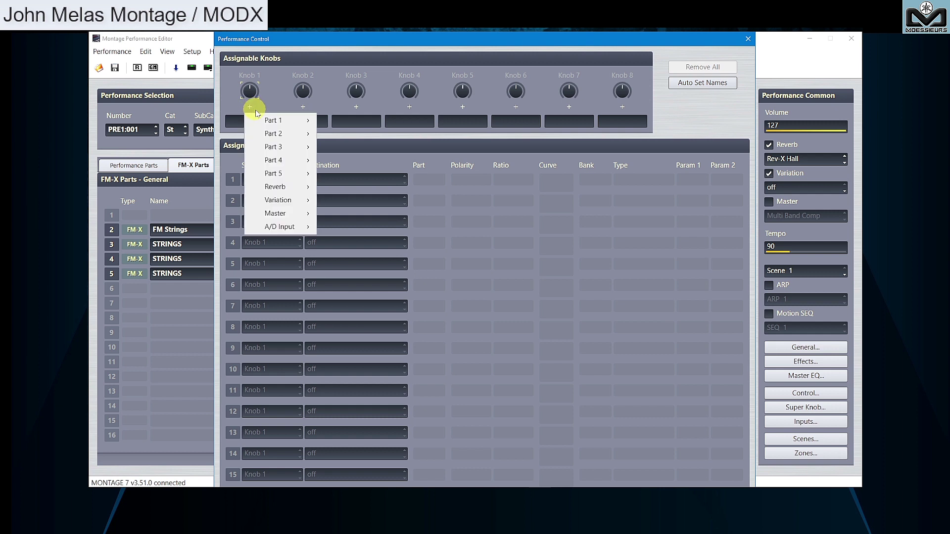
{"action": "mouse_move", "coordinate": [310, 120]}
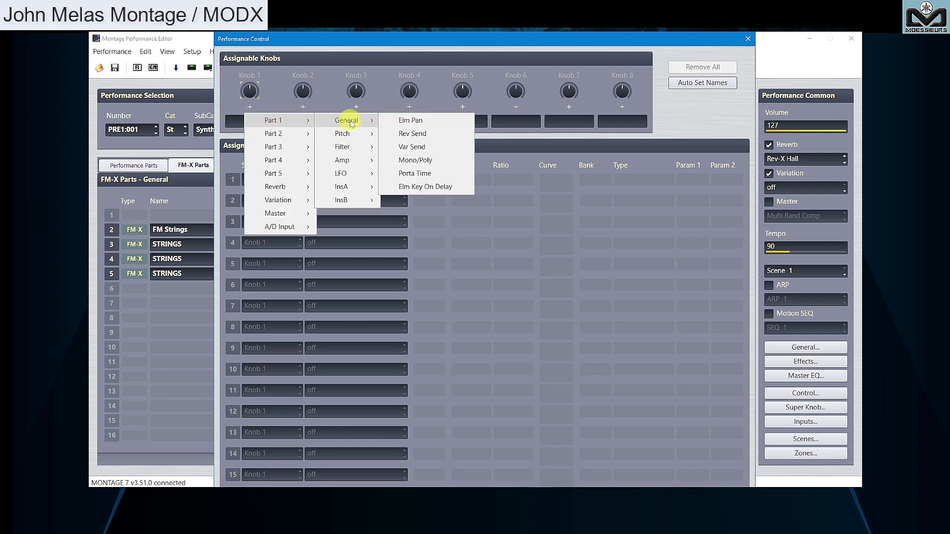
{"action": "mouse_move", "coordinate": [360, 151]}
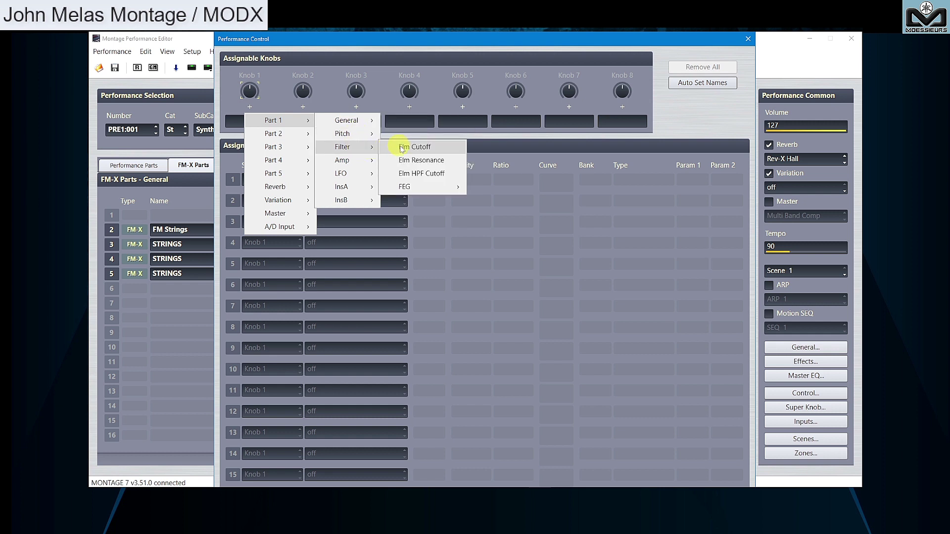
{"action": "left_click", "coordinate": [414, 148]}
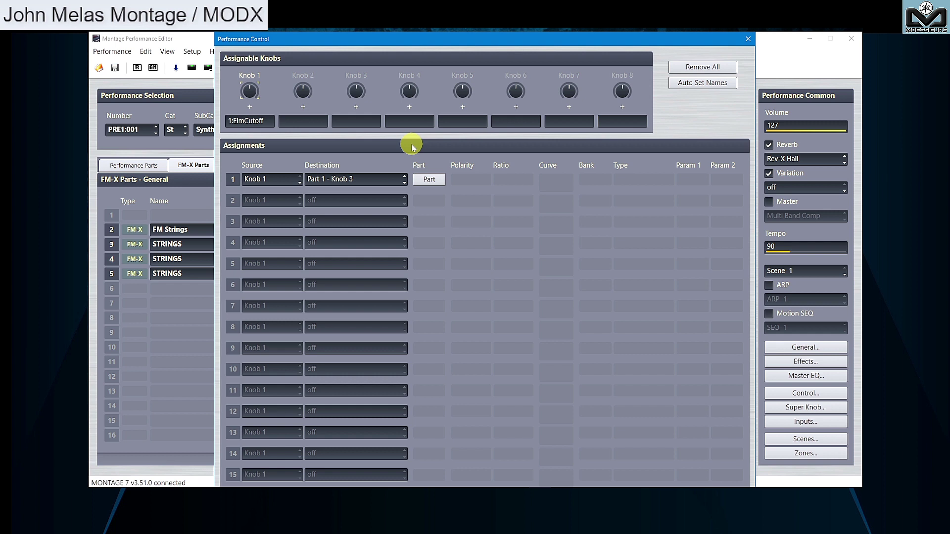
- Assign Knob 2 to Filter Cutoff on parts 2 and 3
{"action": "left_click", "coordinate": [303, 91]}
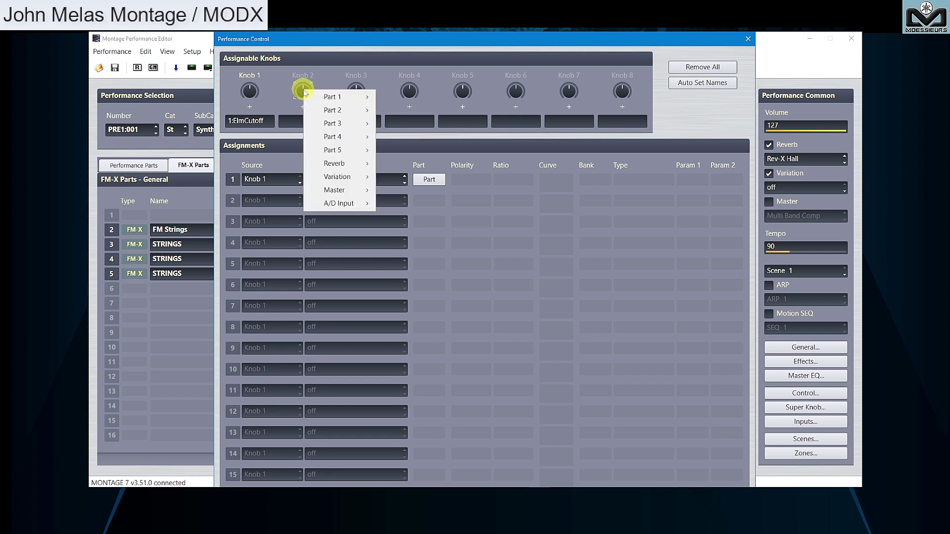
{"action": "mouse_move", "coordinate": [334, 110]}
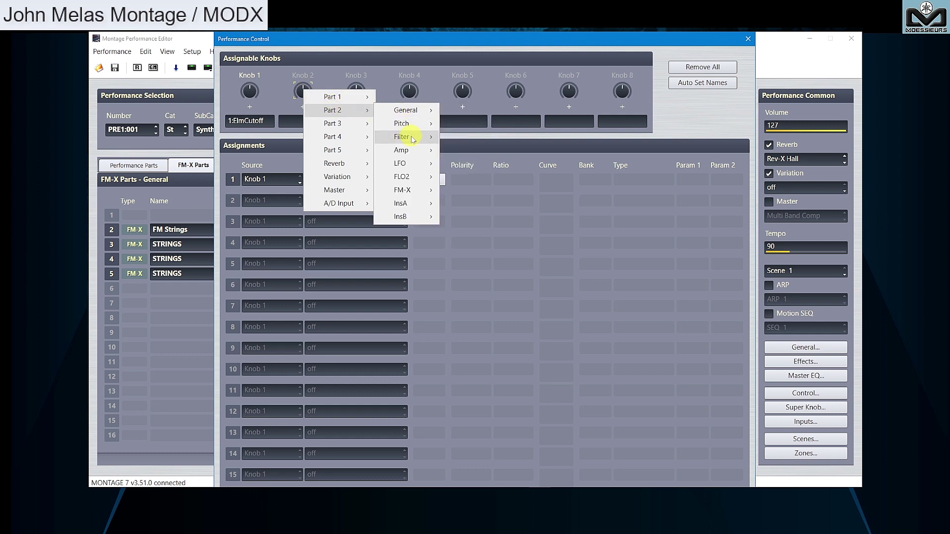
{"action": "mouse_move", "coordinate": [415, 138]}
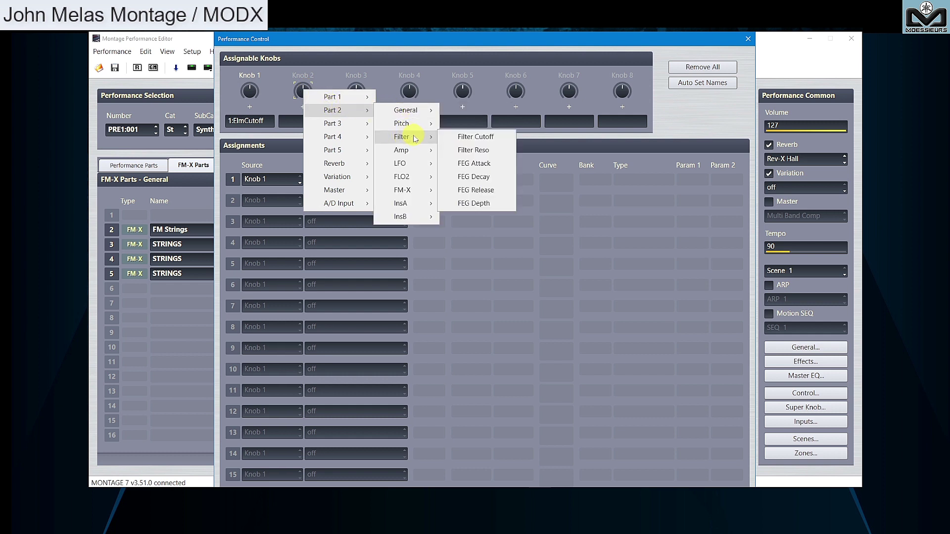
{"action": "left_click", "coordinate": [459, 135]}
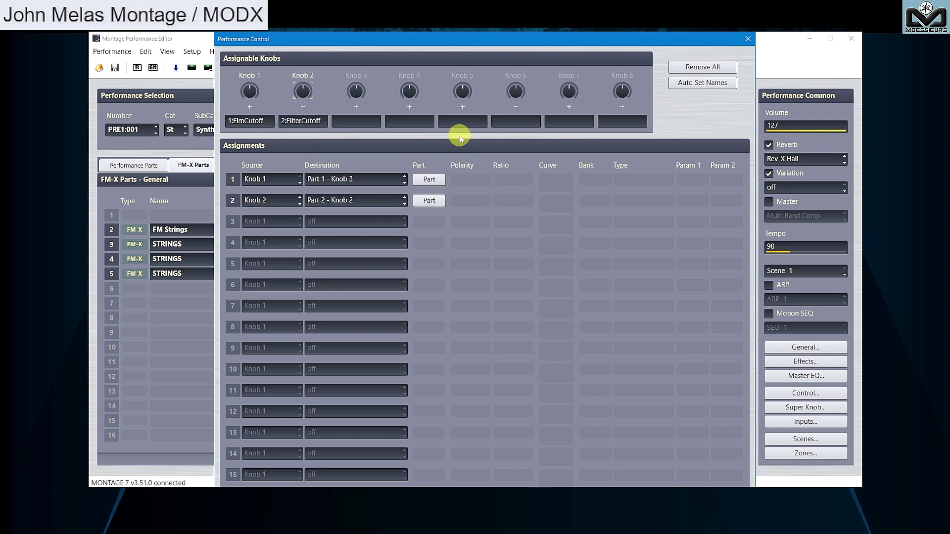
{"action": "left_click", "coordinate": [303, 91]}
{"action": "mouse_move", "coordinate": [345, 123]}
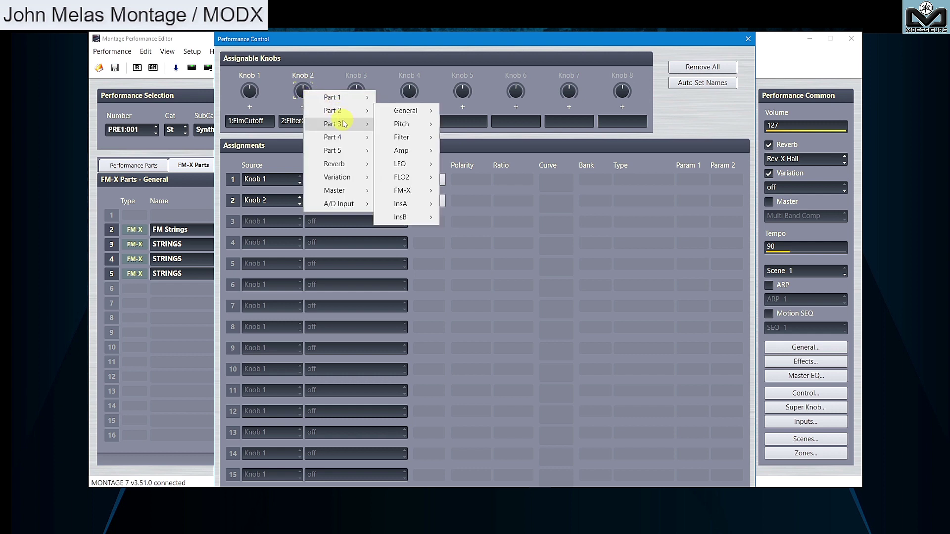
{"action": "mouse_move", "coordinate": [420, 152]}
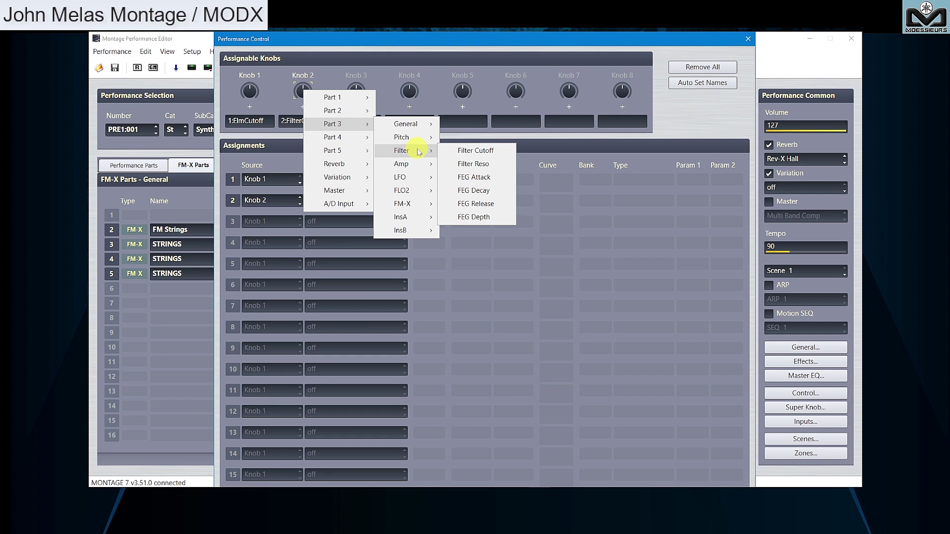
{"action": "left_click", "coordinate": [454, 150]}
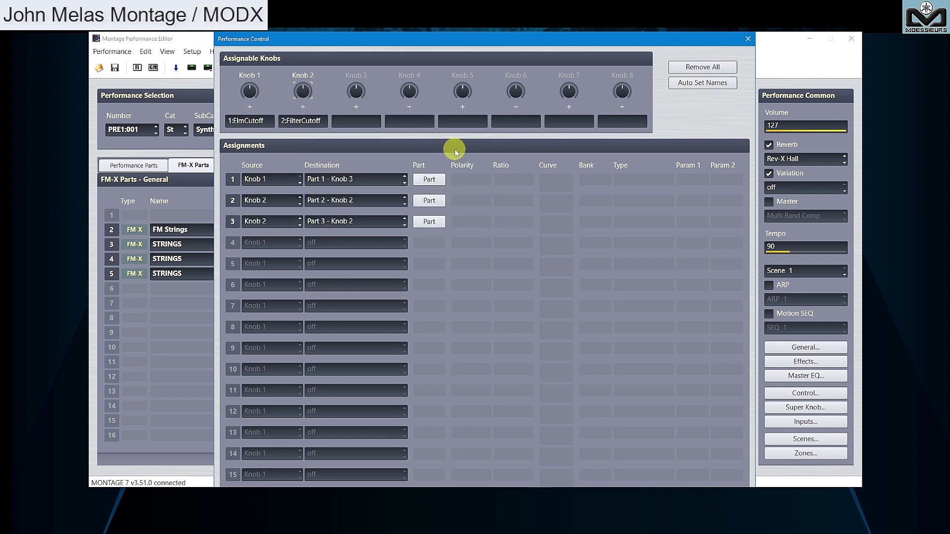
- Add Filter Cutoff on parts 4 and 5 to Knob 2's assignments
{"action": "left_click", "coordinate": [302, 92]}
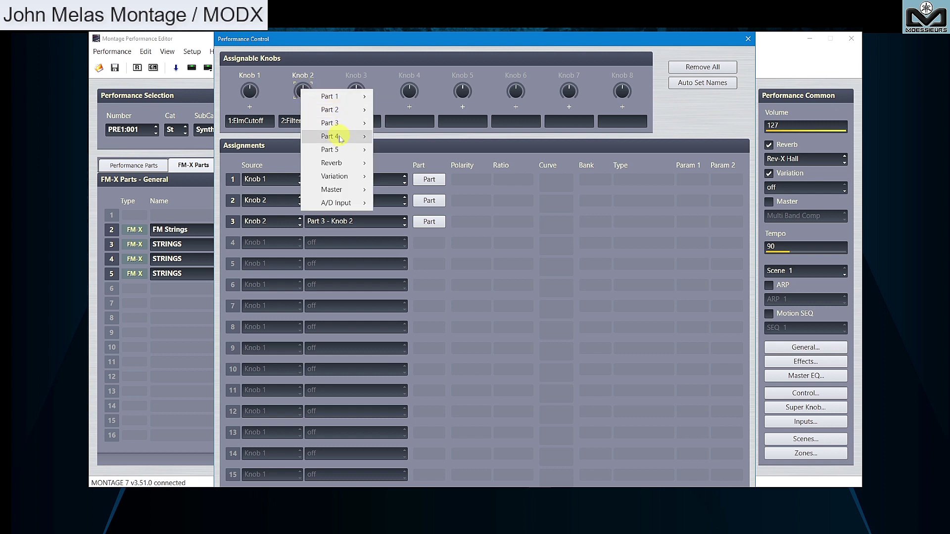
{"action": "mouse_move", "coordinate": [341, 138]}
{"action": "mouse_move", "coordinate": [421, 164]}
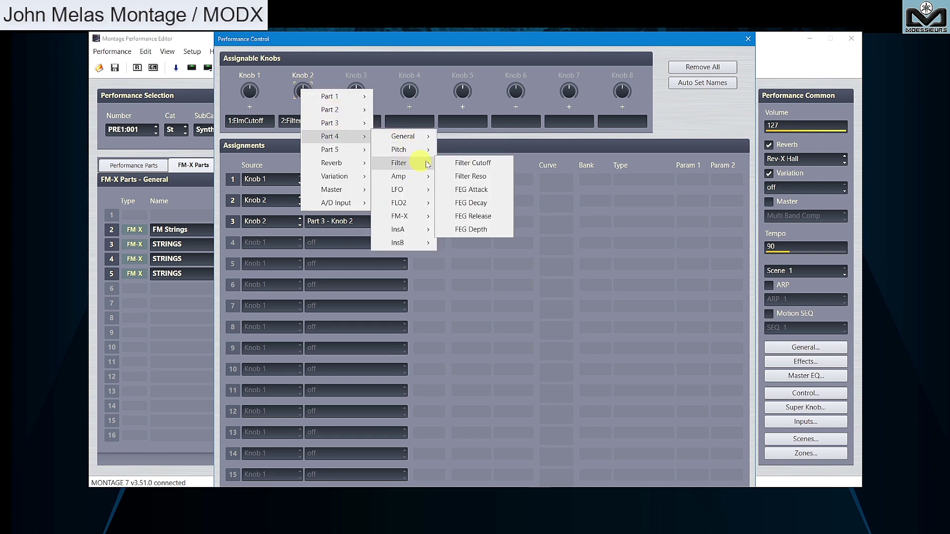
{"action": "left_click", "coordinate": [463, 162]}
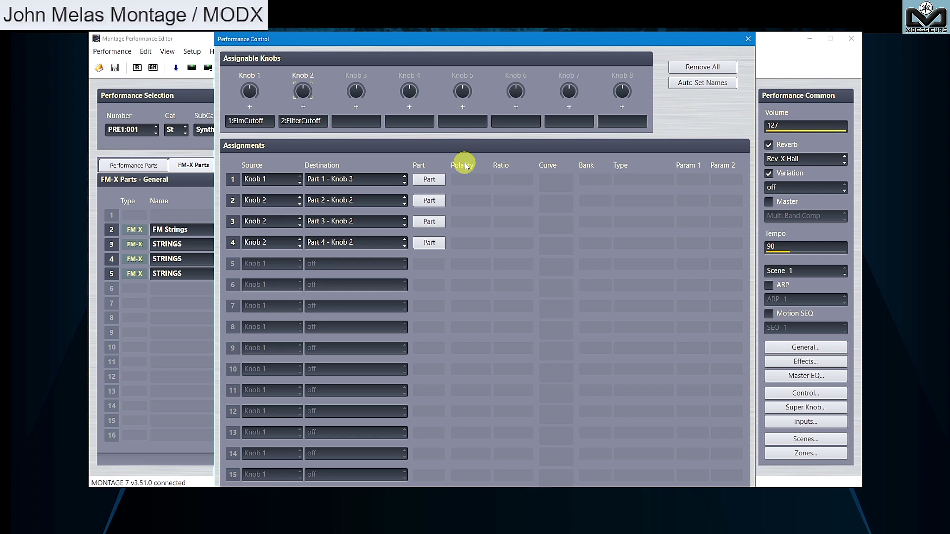
{"action": "left_click", "coordinate": [302, 91]}
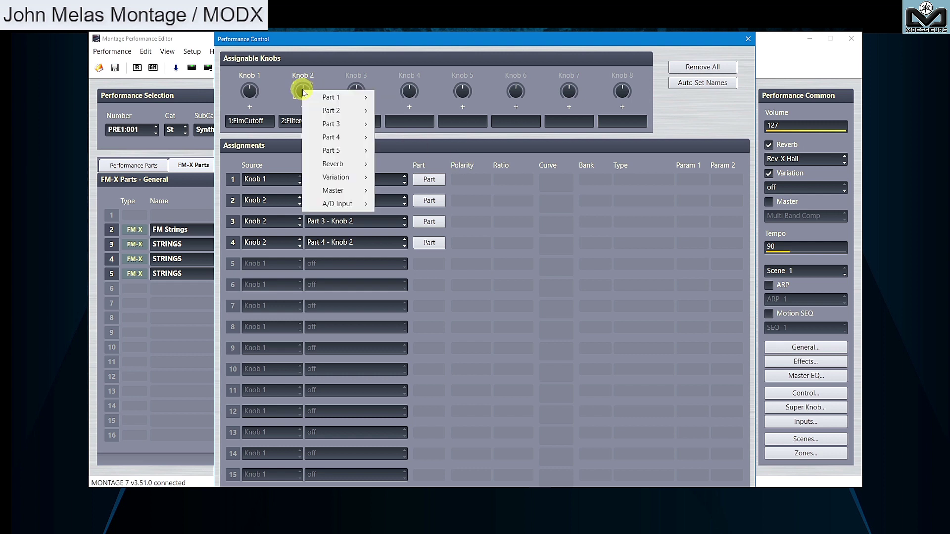
{"action": "mouse_move", "coordinate": [346, 150]}
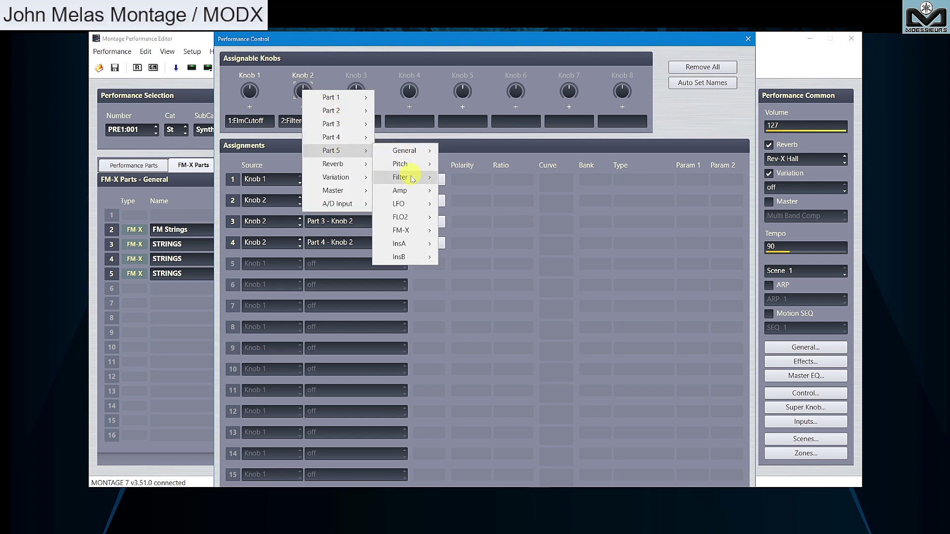
{"action": "mouse_move", "coordinate": [413, 178]}
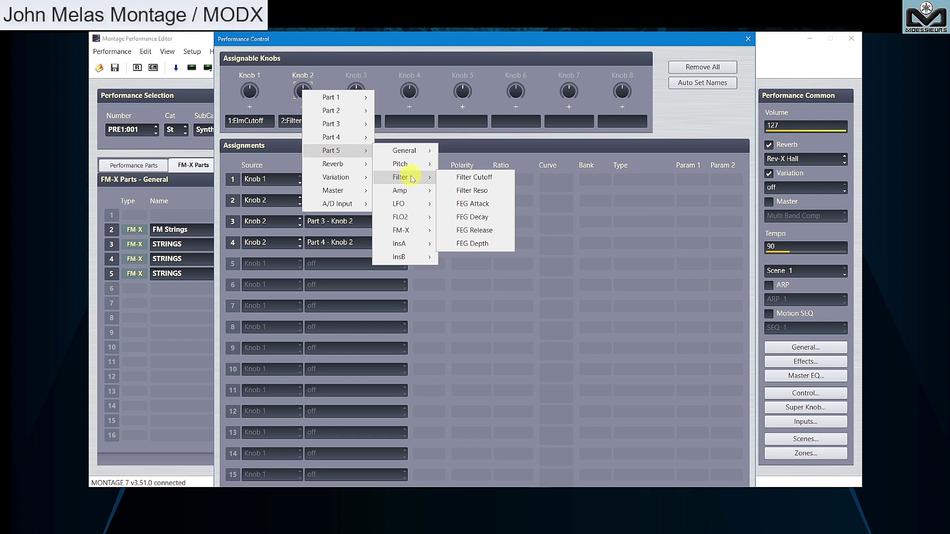
{"action": "left_click", "coordinate": [465, 179]}
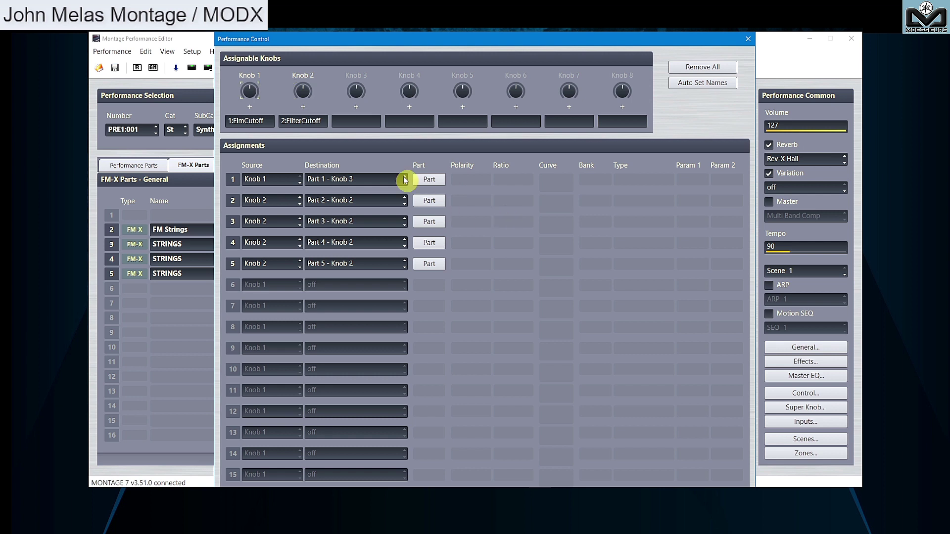
- Rename Knob 2 to '2-5 Cutoff', then briefly inspect Part 1's control assignments
{"action": "left_click", "coordinate": [319, 121]}
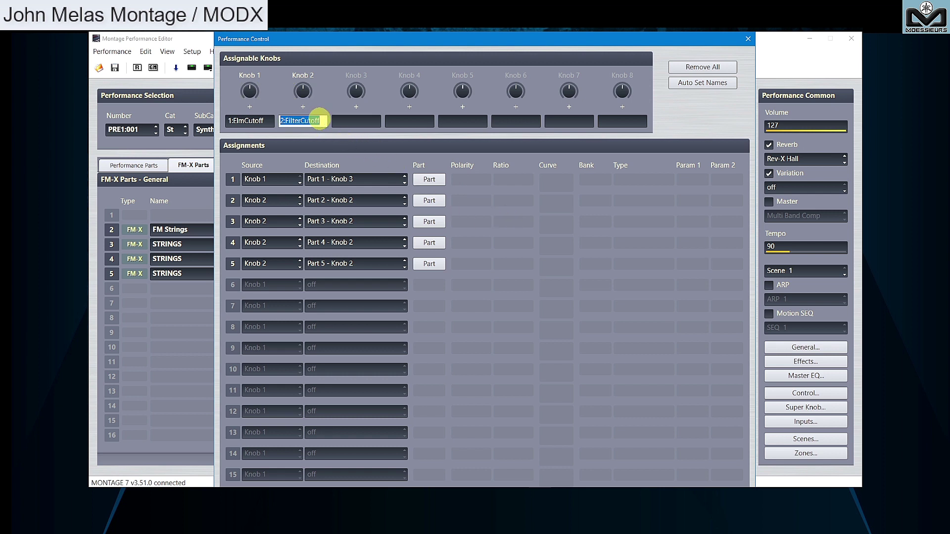
{"action": "key", "text": "BackSpace"}
{"action": "type", "text": "2-5 Cutoff"}
{"action": "key", "text": "Return"}
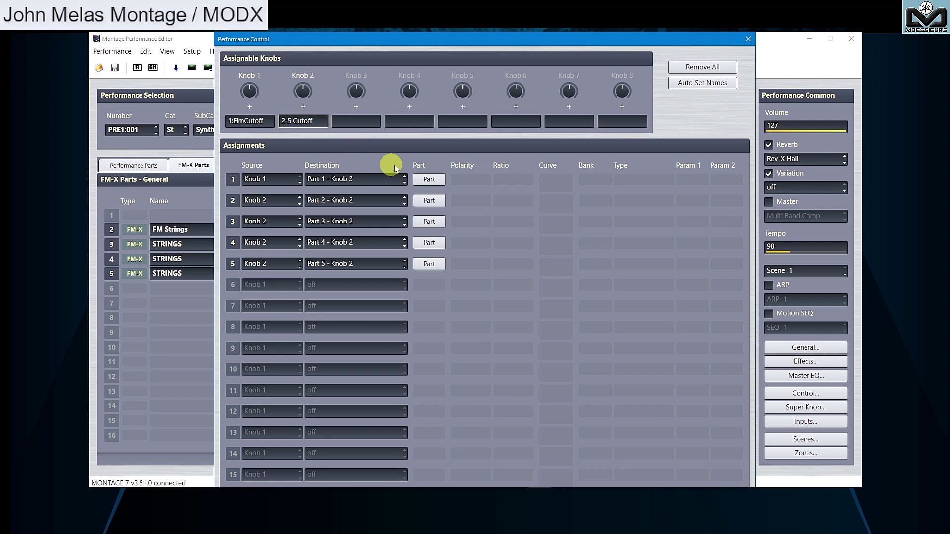
{"action": "left_click", "coordinate": [429, 180]}
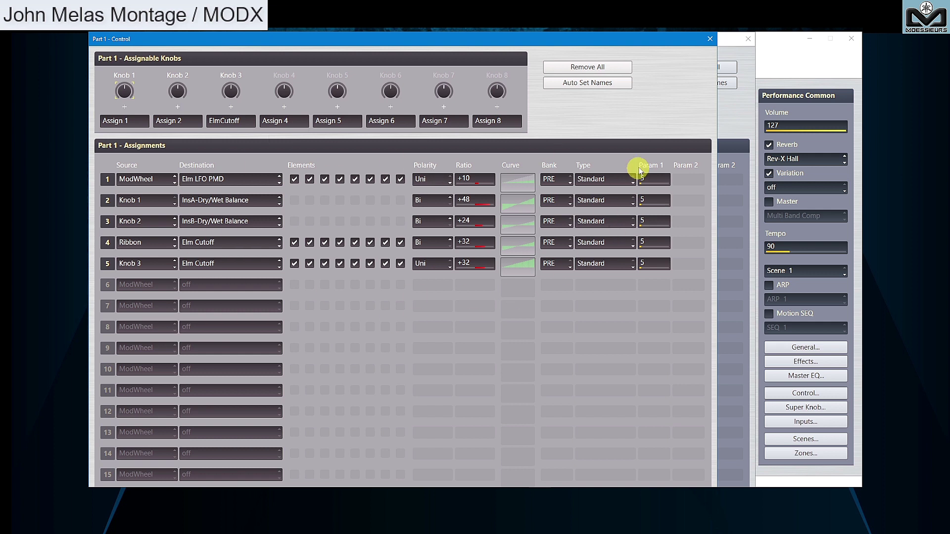
{"action": "left_click", "coordinate": [711, 38]}
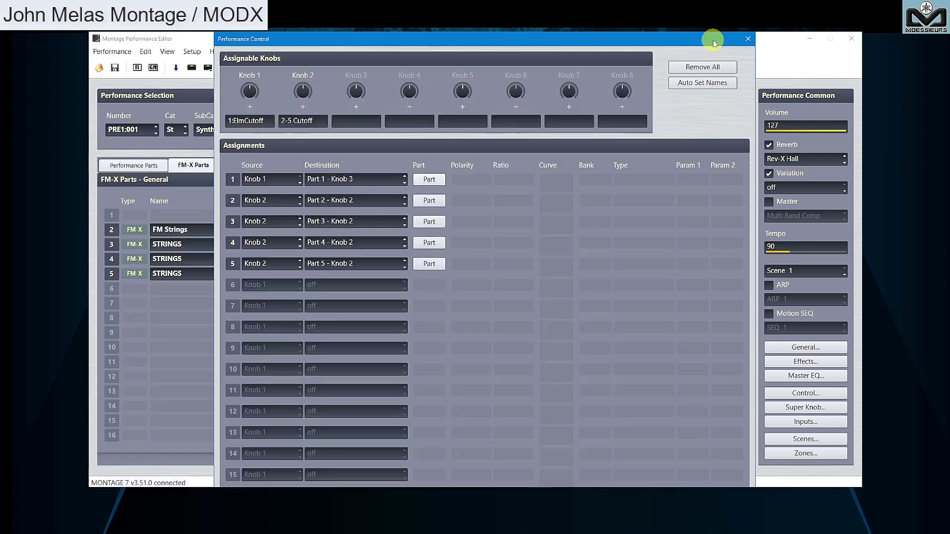
- Close the Performance Control window to return to the main editor
{"action": "left_click", "coordinate": [747, 39]}
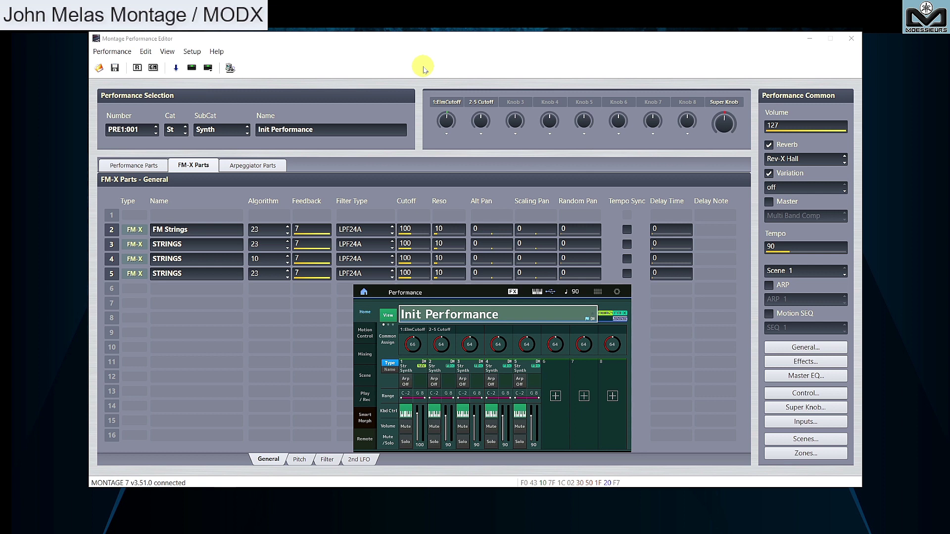
{"action": "left_click", "coordinate": [143, 131]}
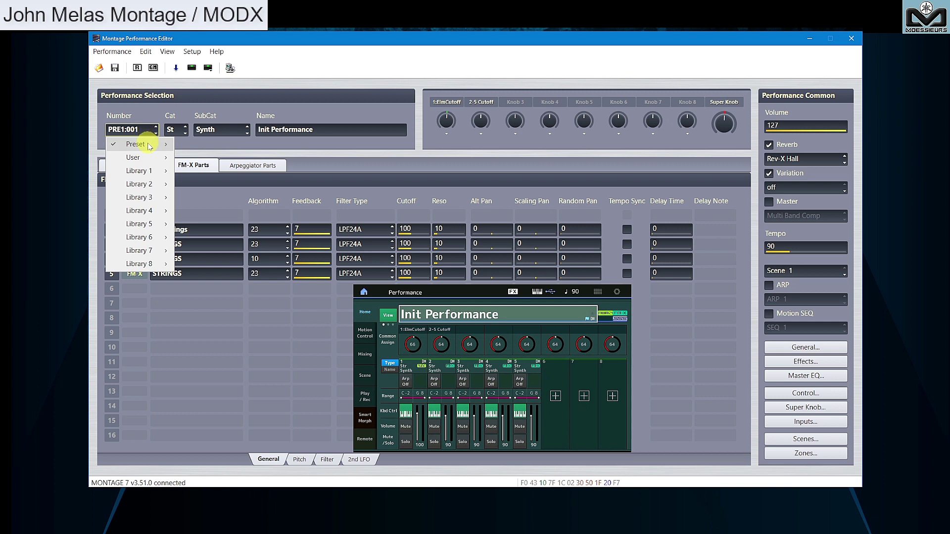
{"action": "mouse_move", "coordinate": [150, 147]}
{"action": "mouse_move", "coordinate": [218, 99]}
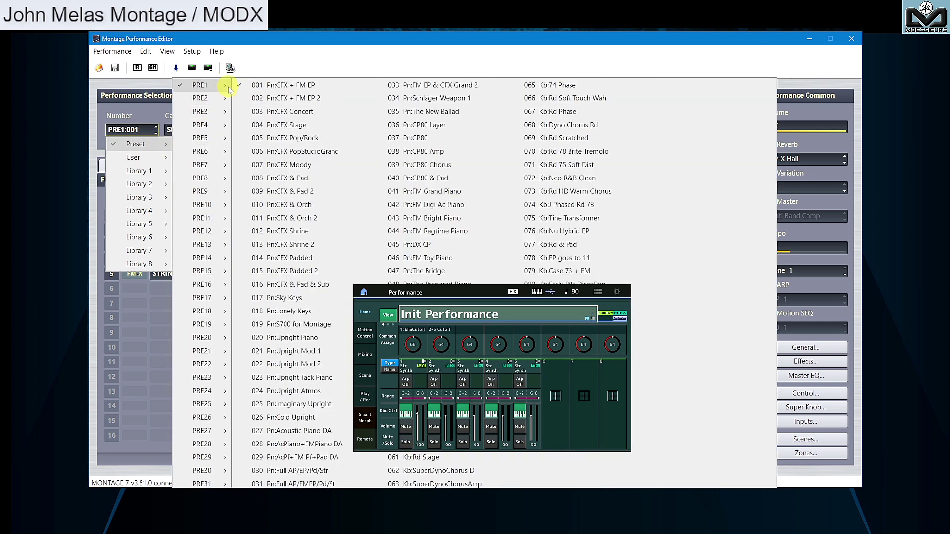
{"action": "left_click", "coordinate": [252, 100]}
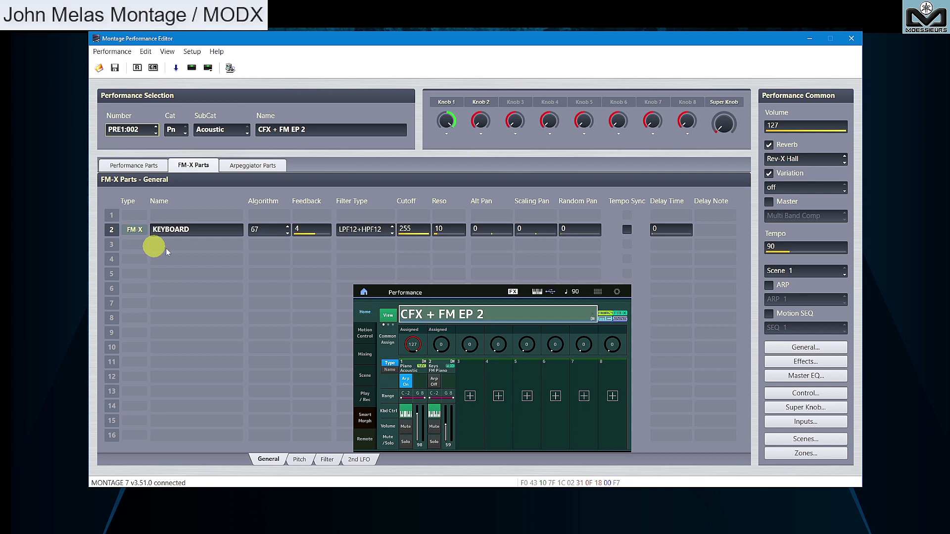
{"action": "left_click", "coordinate": [148, 168]}
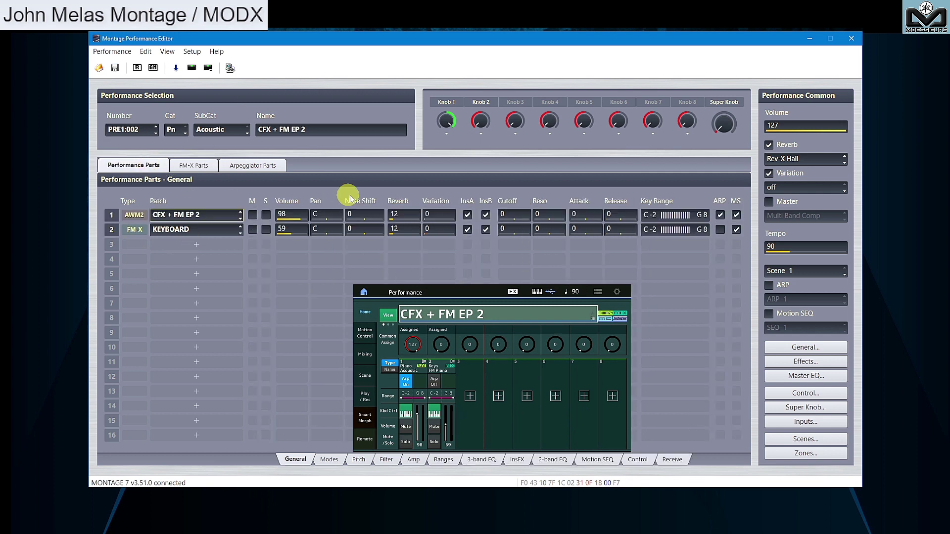
{"action": "mouse_move", "coordinate": [451, 124]}
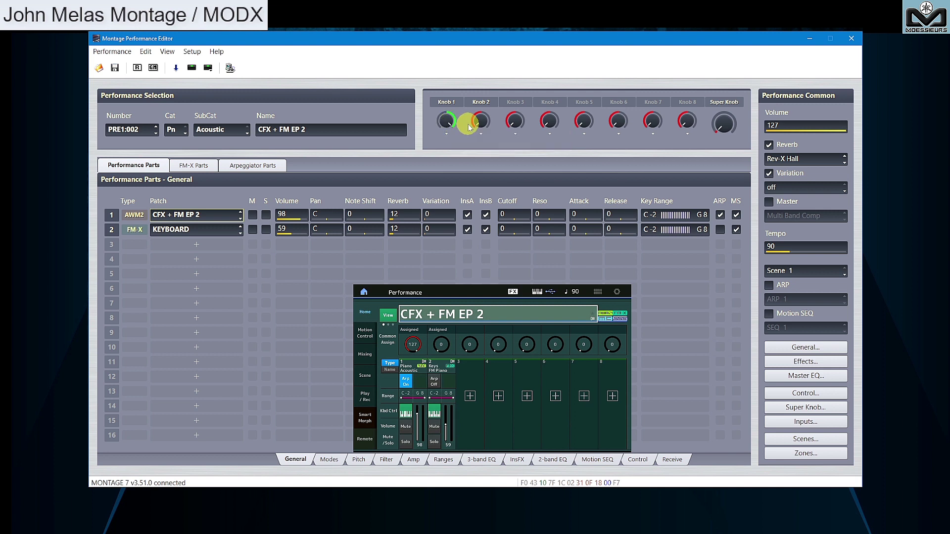
{"action": "mouse_move", "coordinate": [480, 124]}
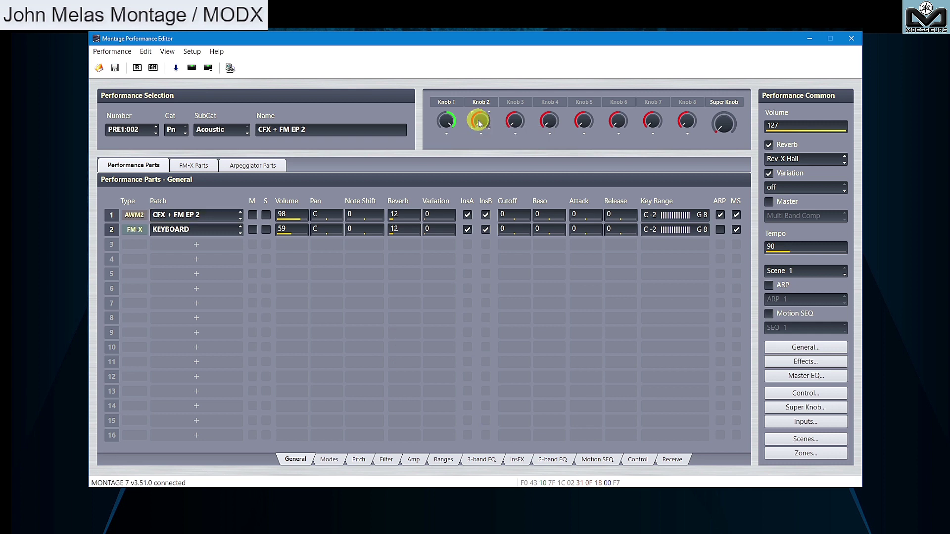
- In Performance Control, auto-set the knob names, then remove all control assignments
{"action": "double_click", "coordinate": [479, 122]}
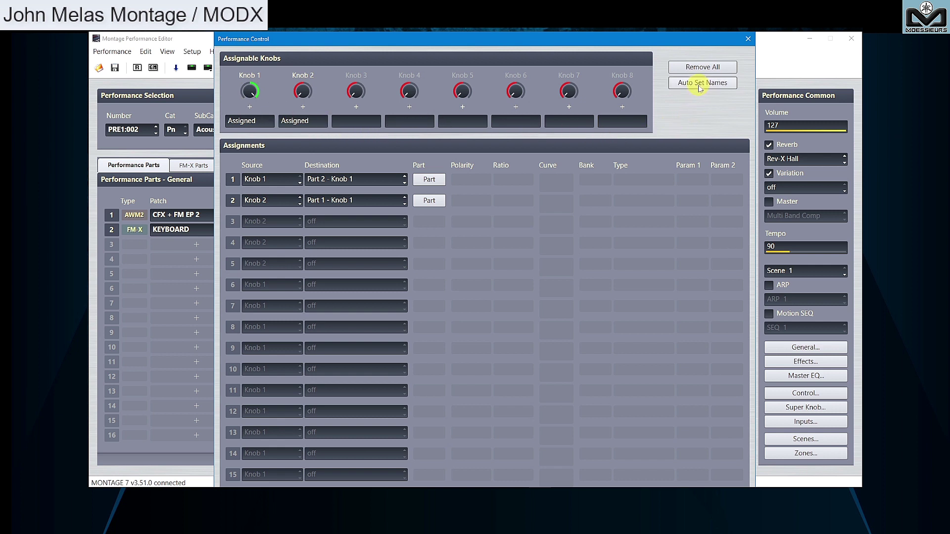
{"action": "left_click", "coordinate": [700, 88]}
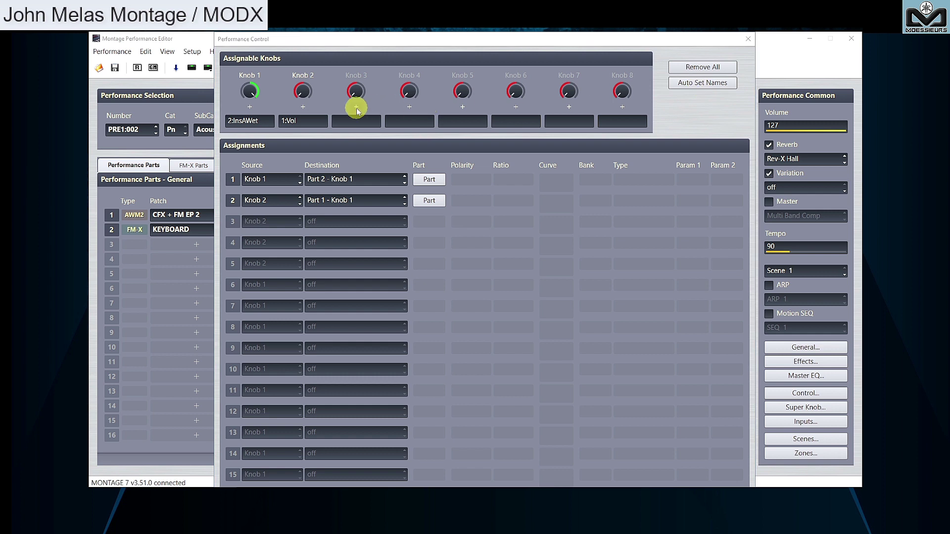
{"action": "left_click", "coordinate": [300, 120]}
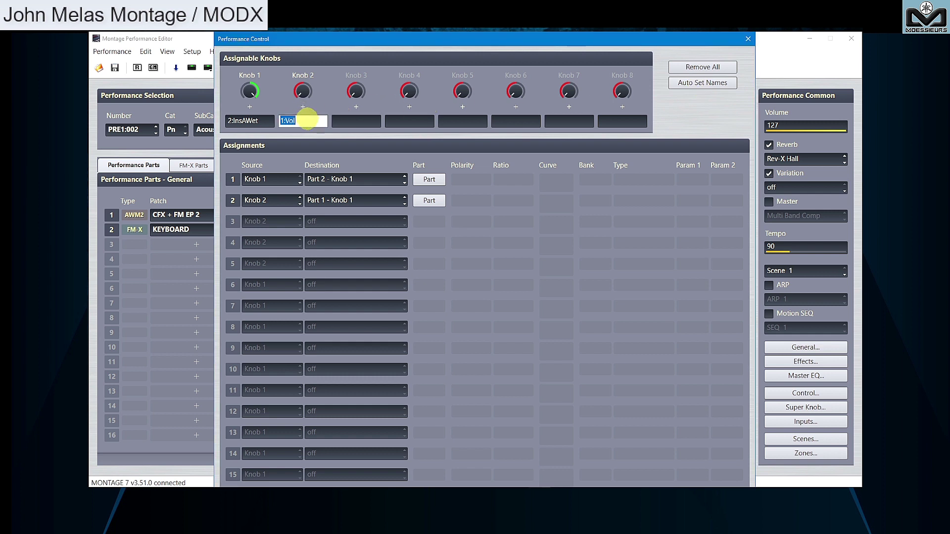
{"action": "left_click", "coordinate": [686, 116]}
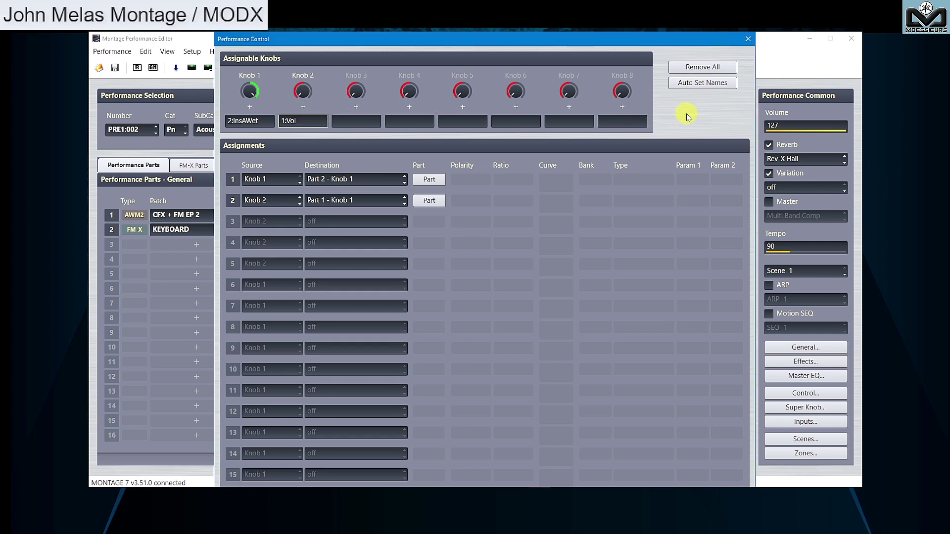
{"action": "left_click", "coordinate": [706, 68]}
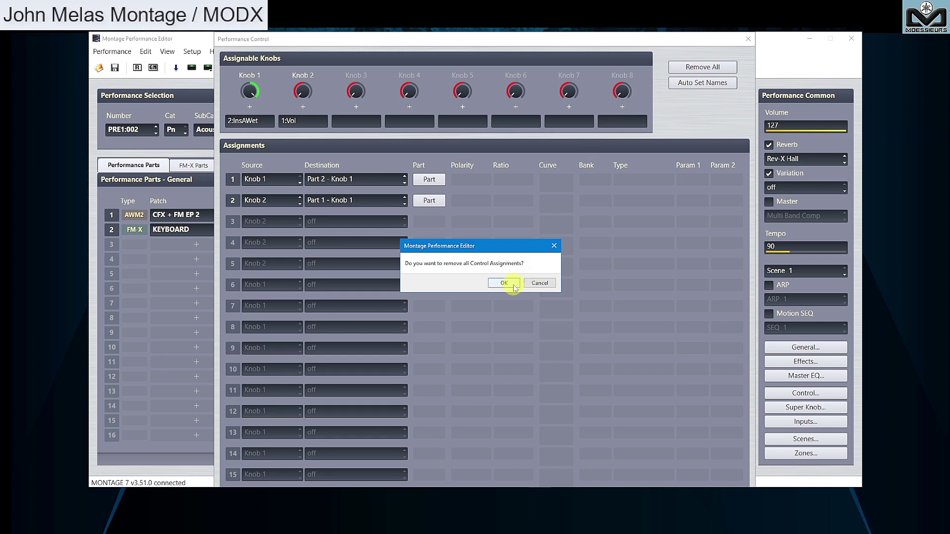
{"action": "left_click", "coordinate": [504, 283]}
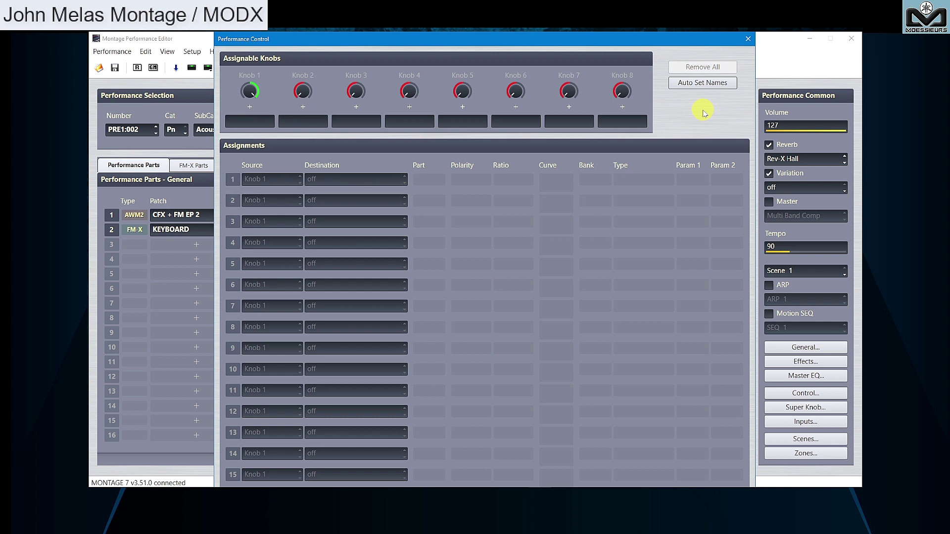
- Show the InsFX page and review part 1's VCM EQ 501 insert effect settings
{"action": "left_click", "coordinate": [748, 39]}
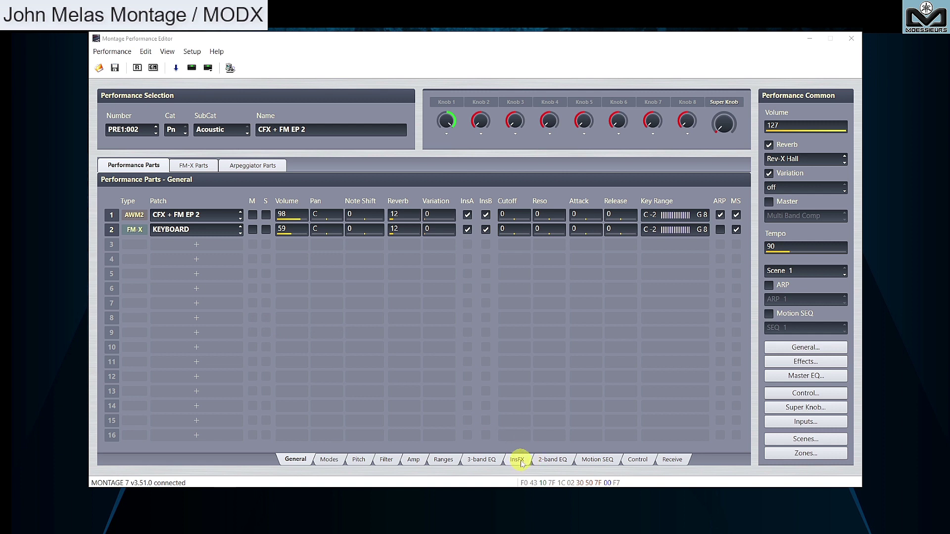
{"action": "left_click", "coordinate": [519, 462]}
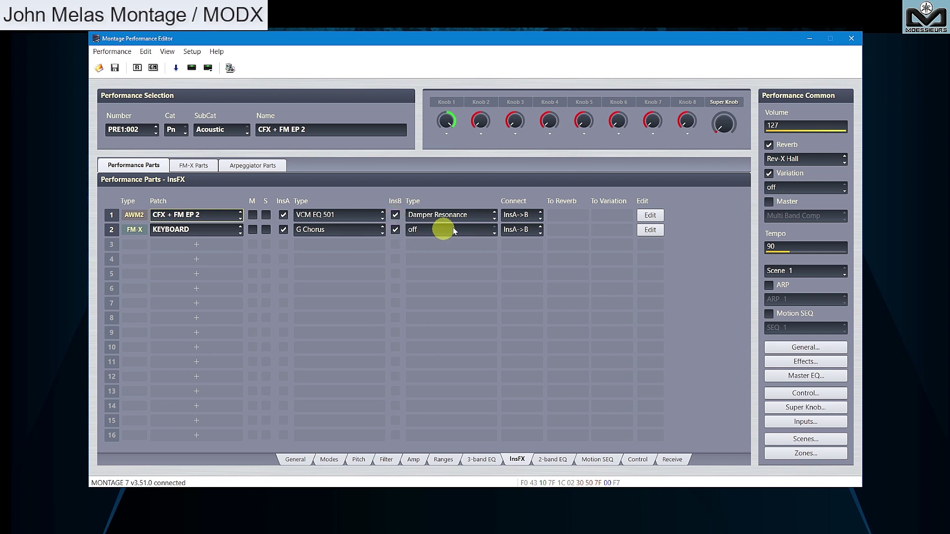
{"action": "left_click", "coordinate": [651, 216]}
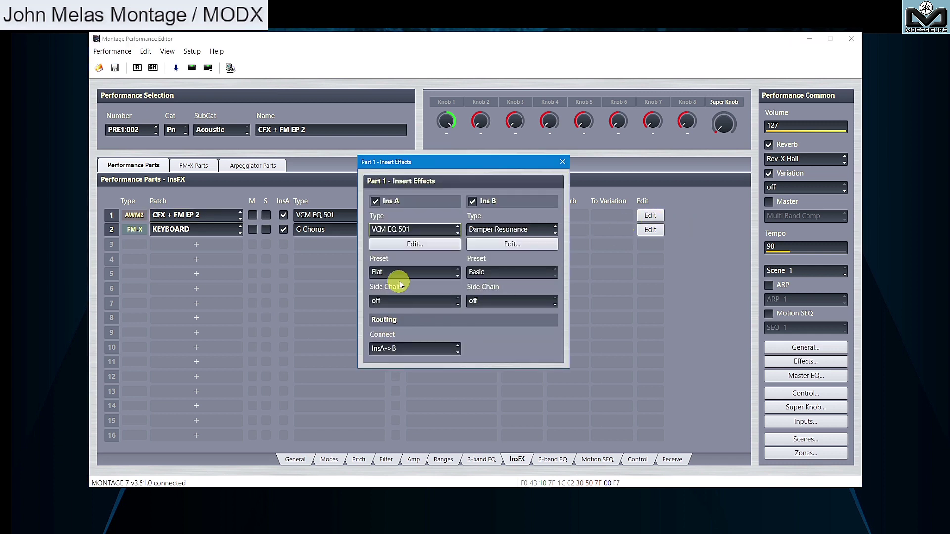
{"action": "left_click", "coordinate": [413, 244]}
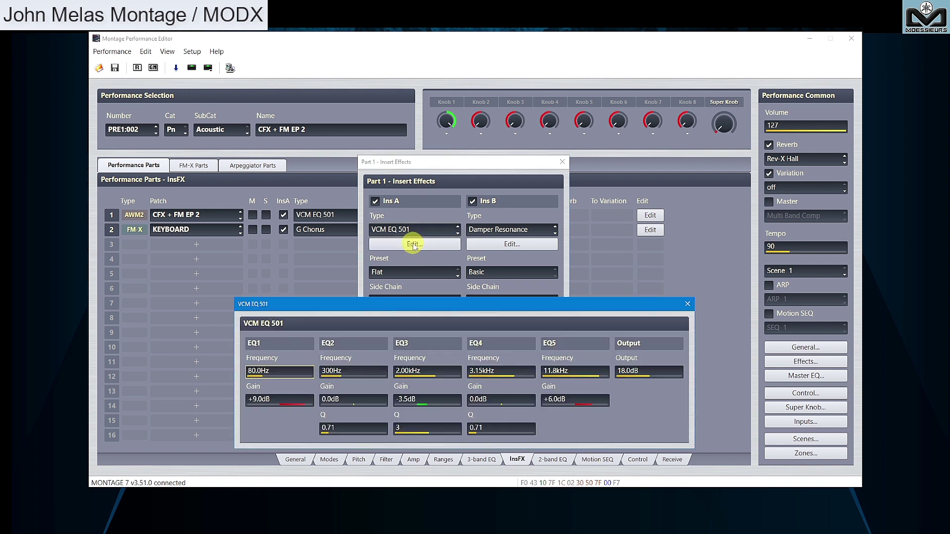
{"action": "left_click", "coordinate": [687, 304]}
{"action": "left_click", "coordinate": [562, 162]}
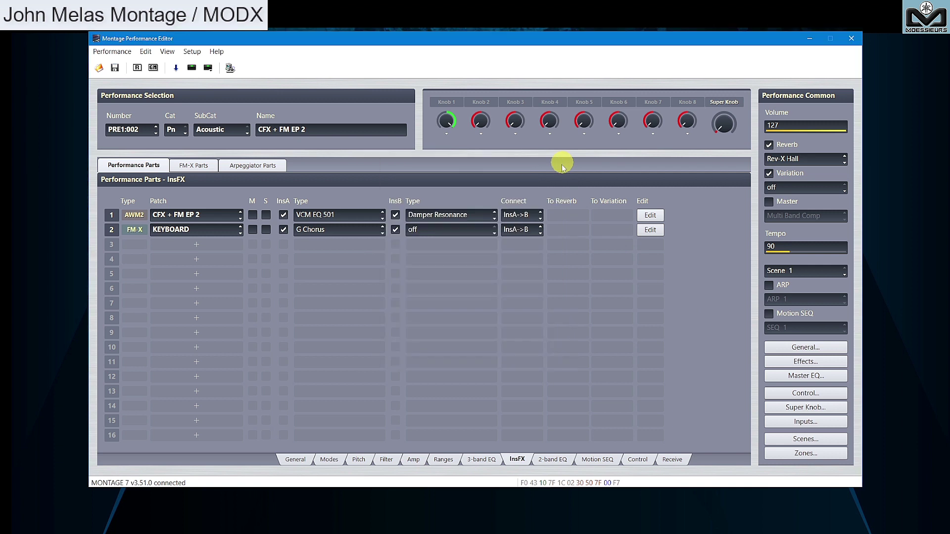
- On the Receive page, switch part 1's control change and pitch bend reception off and back on
{"action": "left_click", "coordinate": [673, 460]}
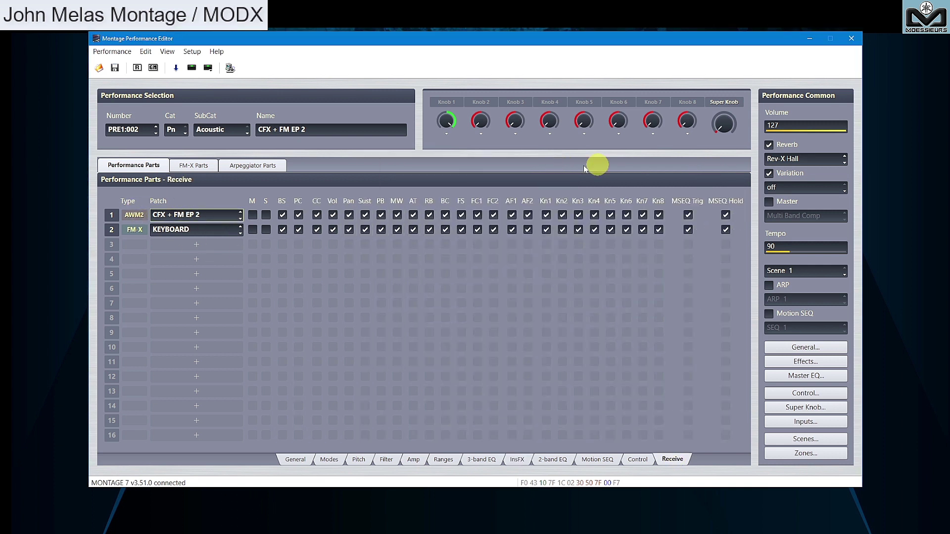
{"action": "left_click", "coordinate": [317, 216]}
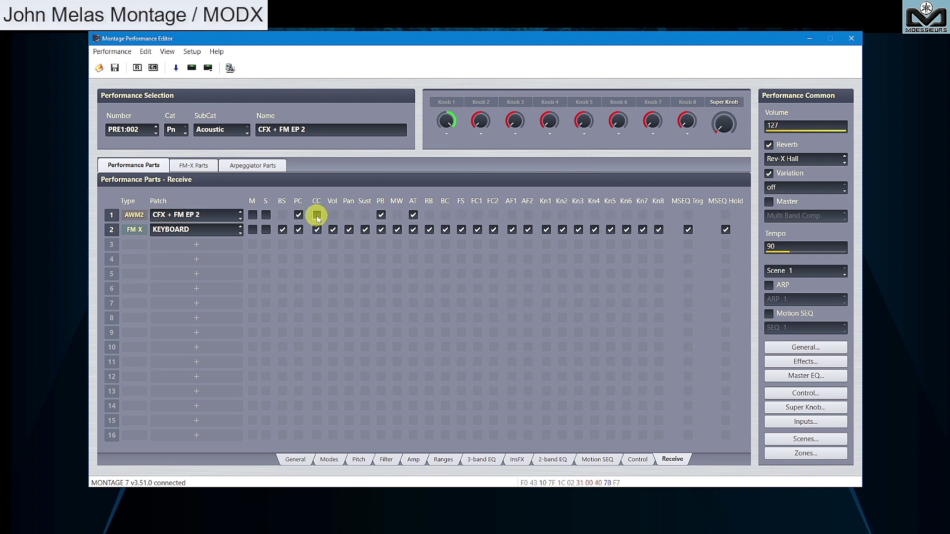
{"action": "left_click", "coordinate": [317, 216]}
{"action": "left_click", "coordinate": [381, 215]}
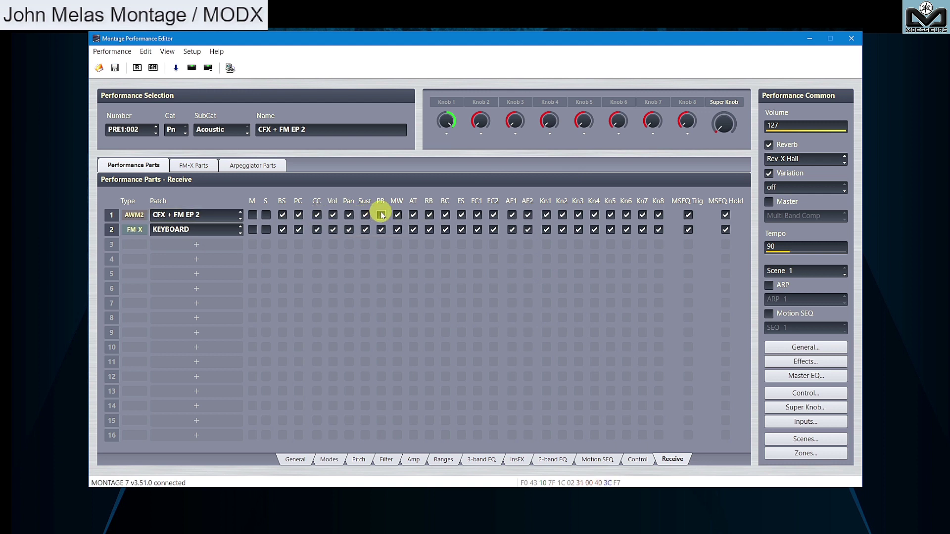
{"action": "left_click", "coordinate": [381, 215]}
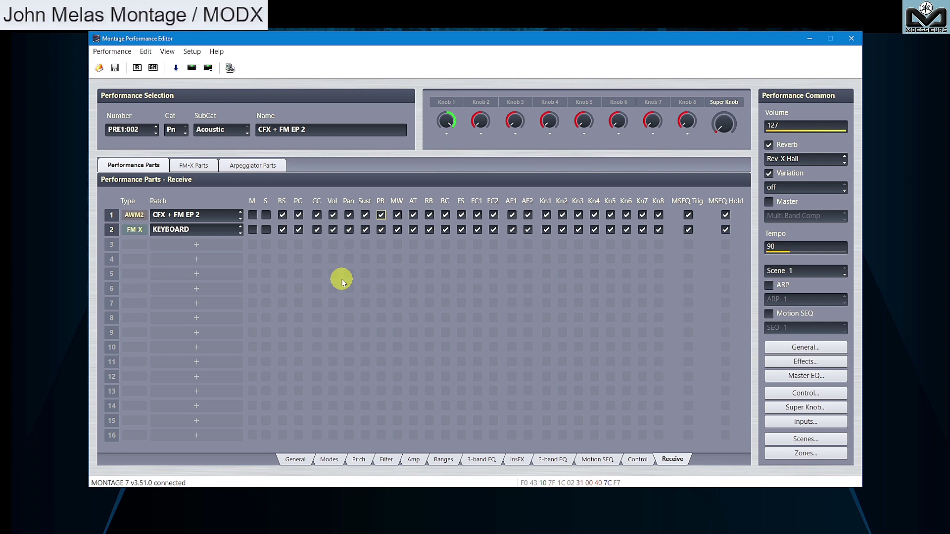
- Open Part 1's AWM2 editor from the General page and show the CFX elements' pitch settings
{"action": "left_click", "coordinate": [294, 459]}
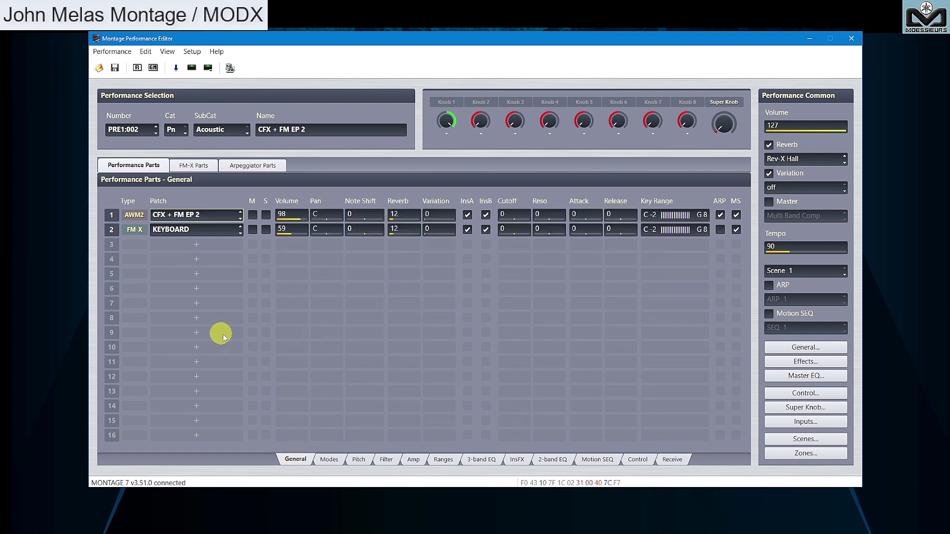
{"action": "left_click", "coordinate": [135, 215]}
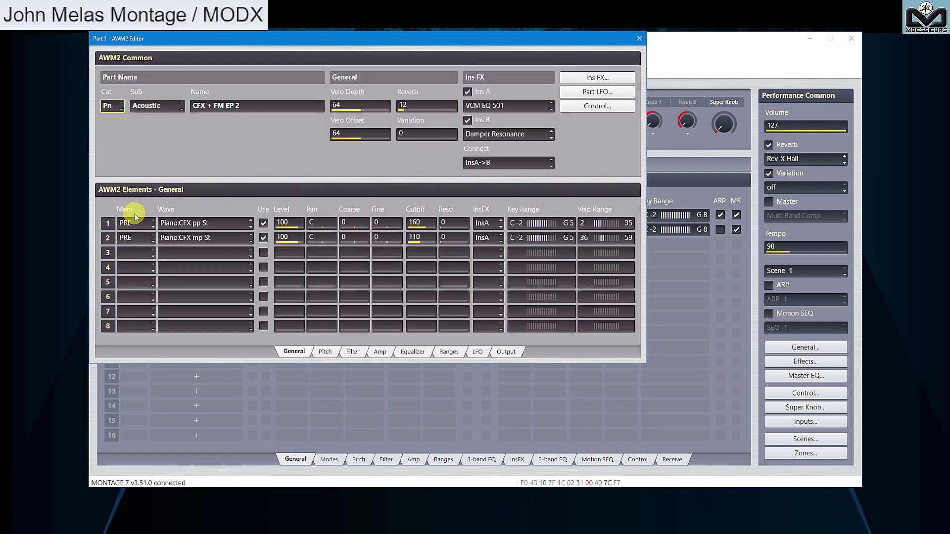
{"action": "left_click", "coordinate": [326, 351]}
- Raise element 1's pitch envelope Decay 2 point to time 70, level +29
{"action": "left_click", "coordinate": [470, 227]}
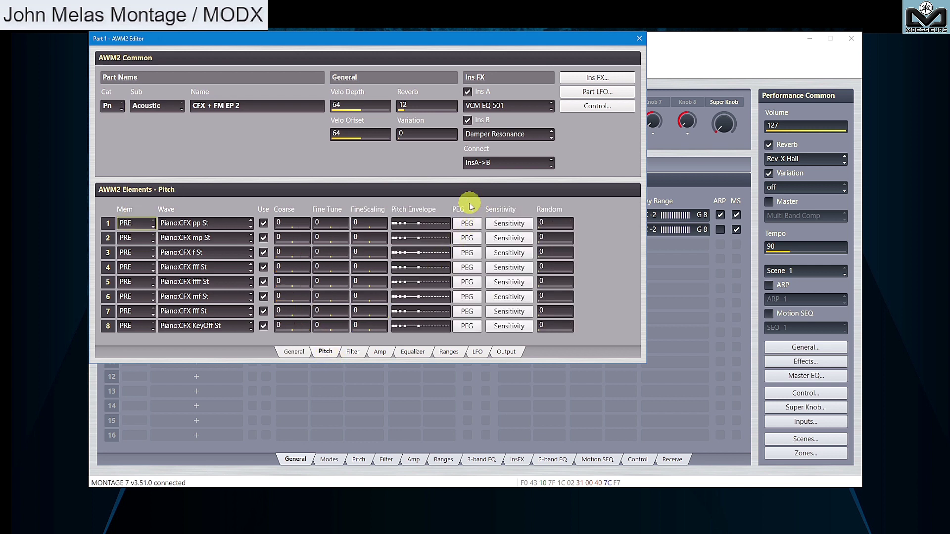
{"action": "left_click", "coordinate": [471, 225]}
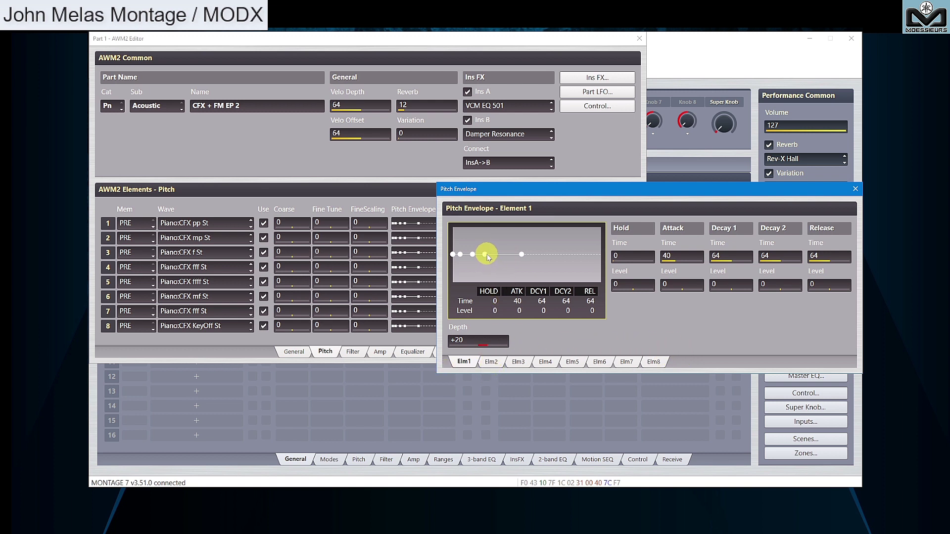
{"action": "left_click_drag", "start_coordinate": [483, 253], "coordinate": [494, 190]}
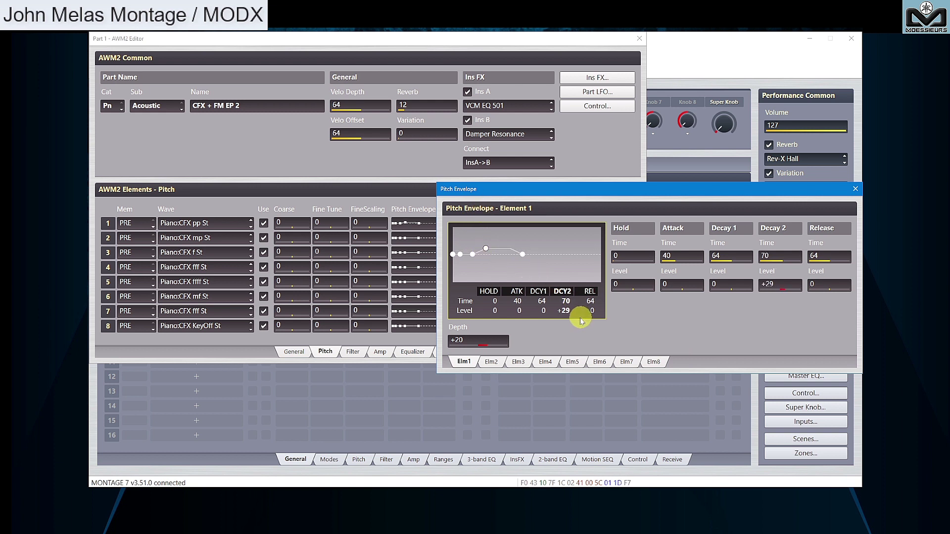
- Copy element 1's pitch envelope and paste it onto element 2
{"action": "right_click", "coordinate": [560, 253]}
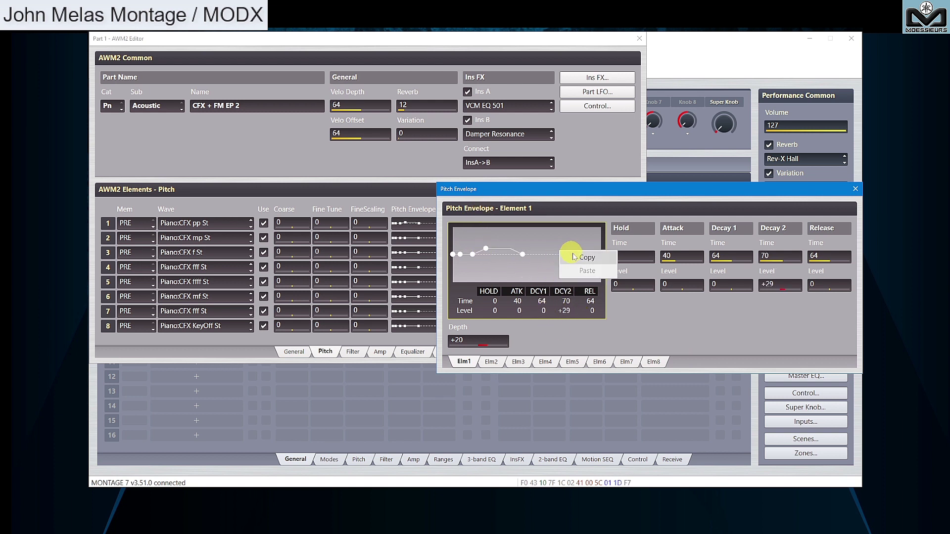
{"action": "left_click", "coordinate": [576, 258]}
{"action": "left_click", "coordinate": [490, 361]}
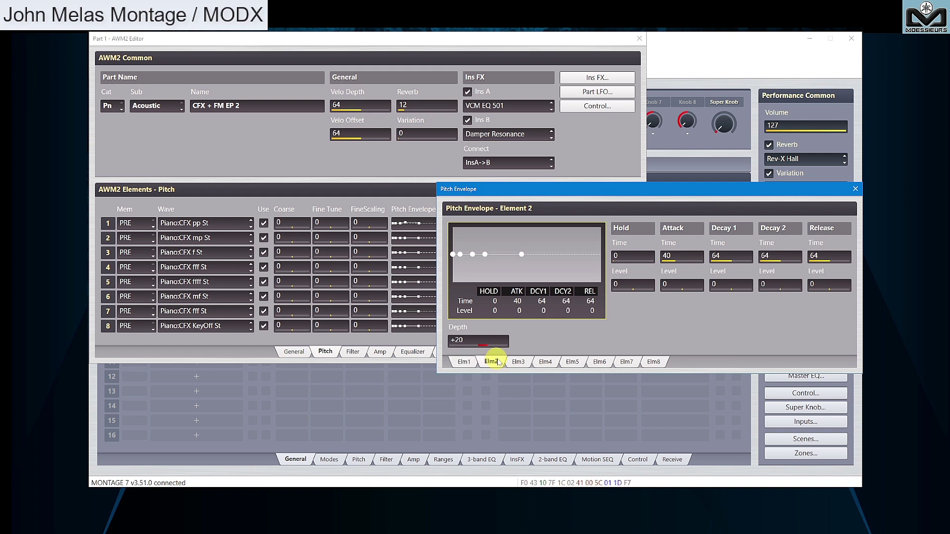
{"action": "right_click", "coordinate": [559, 249]}
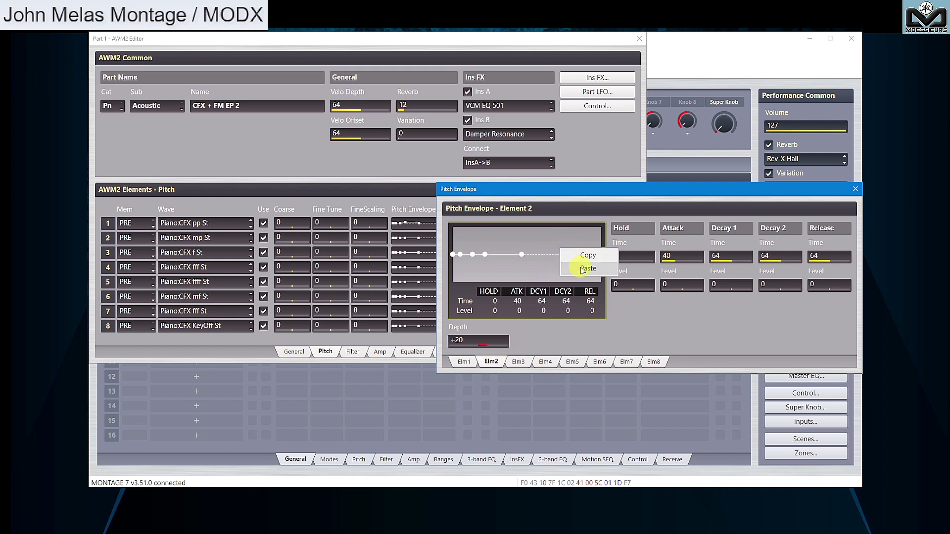
{"action": "left_click", "coordinate": [582, 271]}
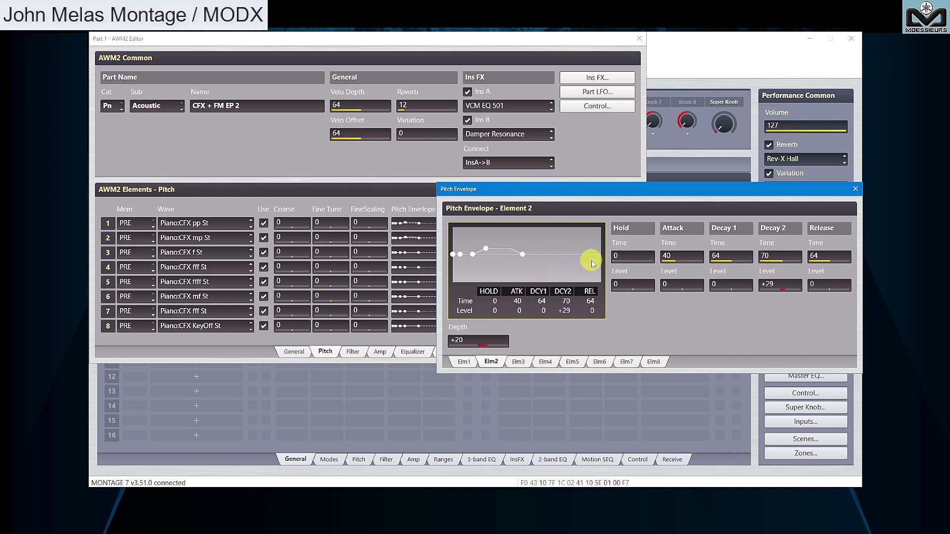
- Look over element 1's pitch sensitivity and the filter and amplitude pages, then close the AWM2 editor
{"action": "left_click", "coordinate": [855, 189]}
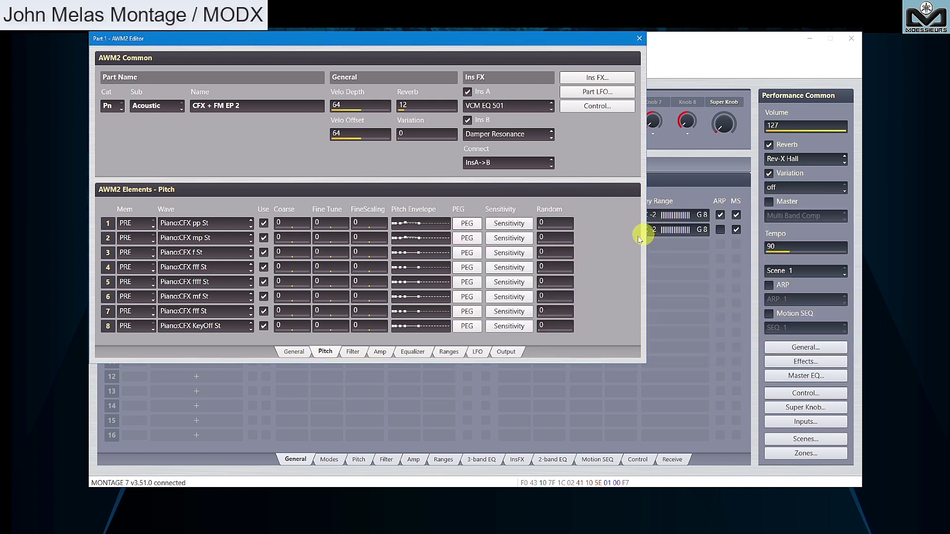
{"action": "left_click", "coordinate": [507, 225]}
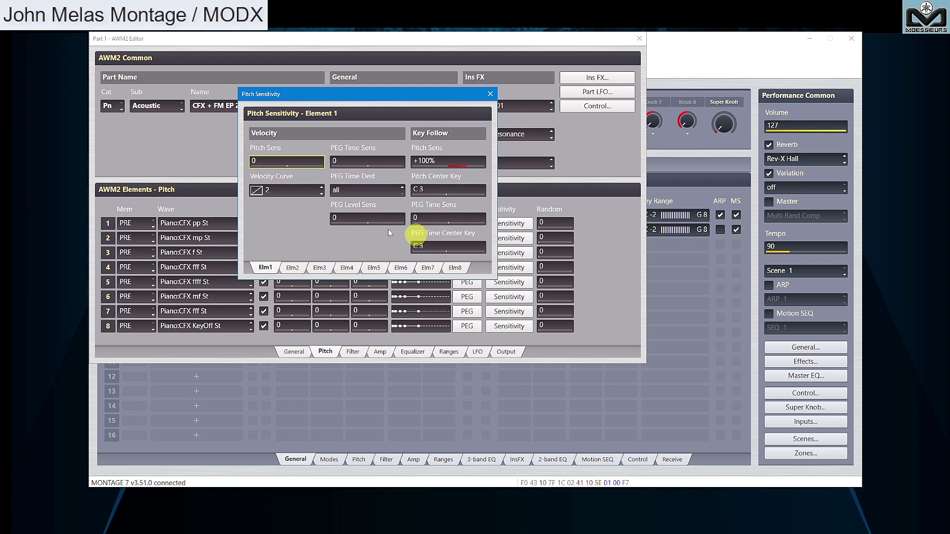
{"action": "left_click", "coordinate": [490, 94]}
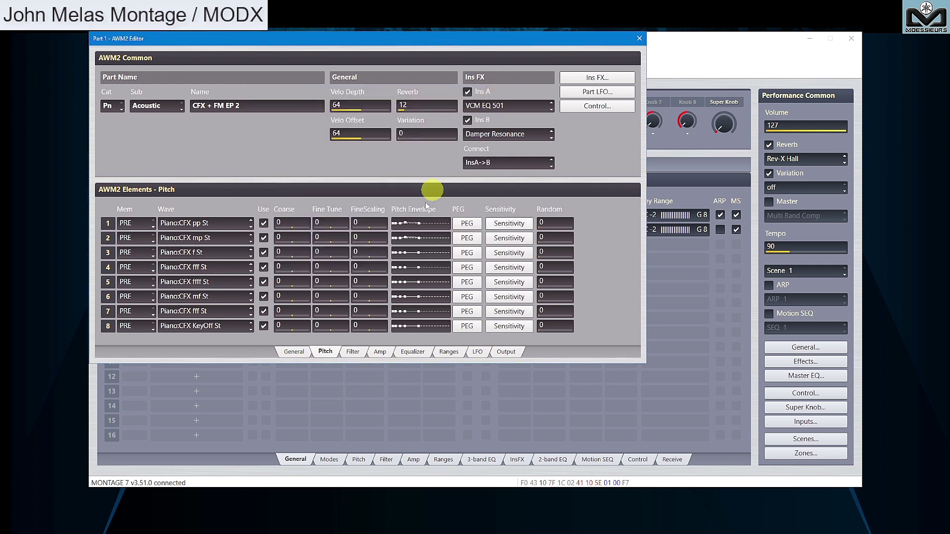
{"action": "left_click", "coordinate": [353, 352]}
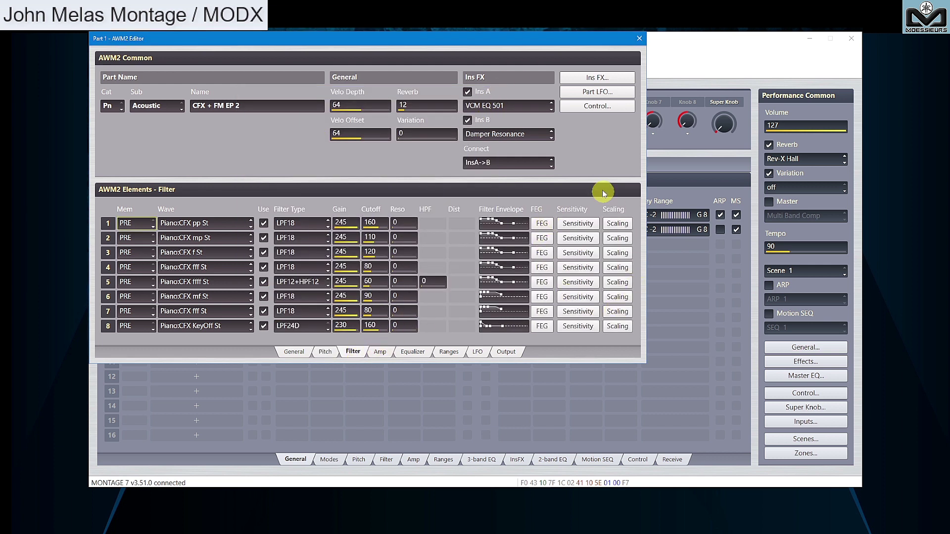
{"action": "left_click", "coordinate": [380, 352]}
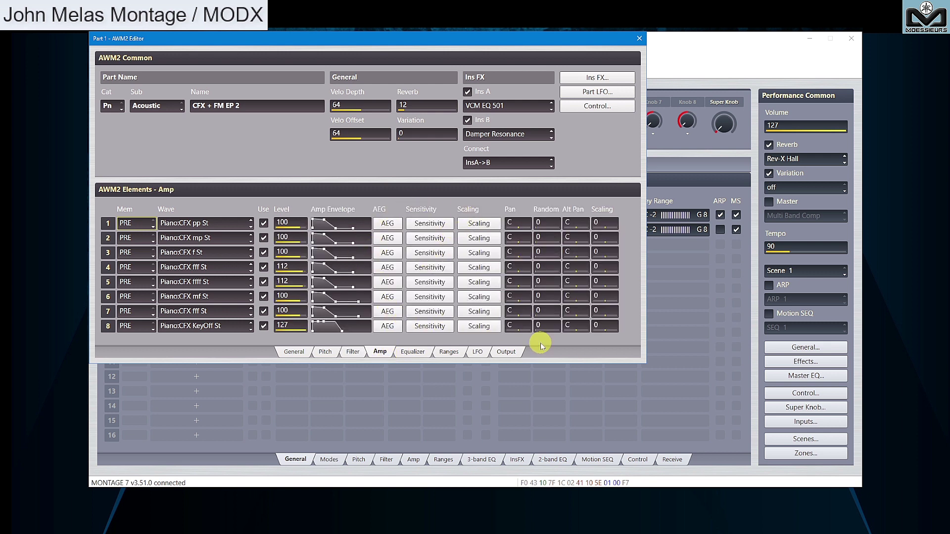
{"action": "left_click", "coordinate": [640, 43]}
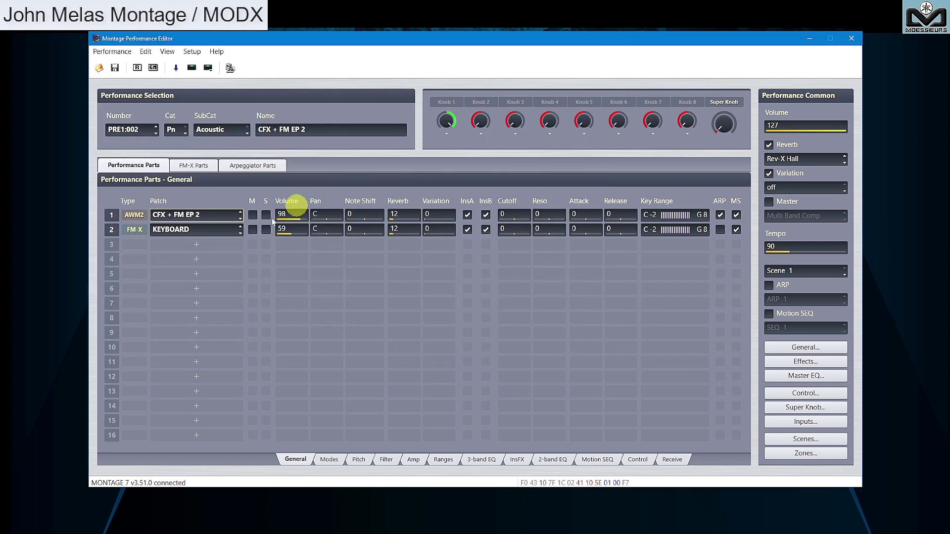
- In Part 2's FM-X editor, set operator 1's frequency envelope attack to time 30, level +33
{"action": "left_click", "coordinate": [132, 231]}
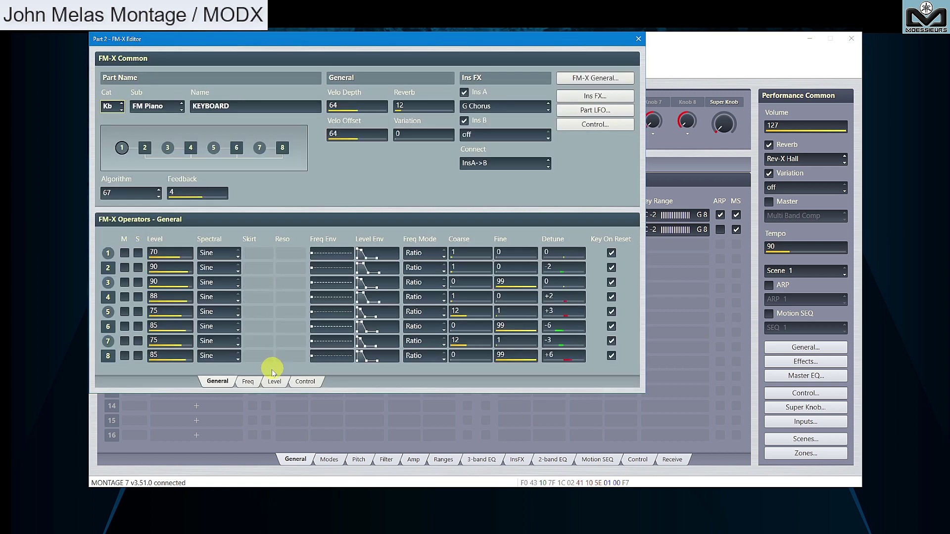
{"action": "left_click", "coordinate": [247, 382]}
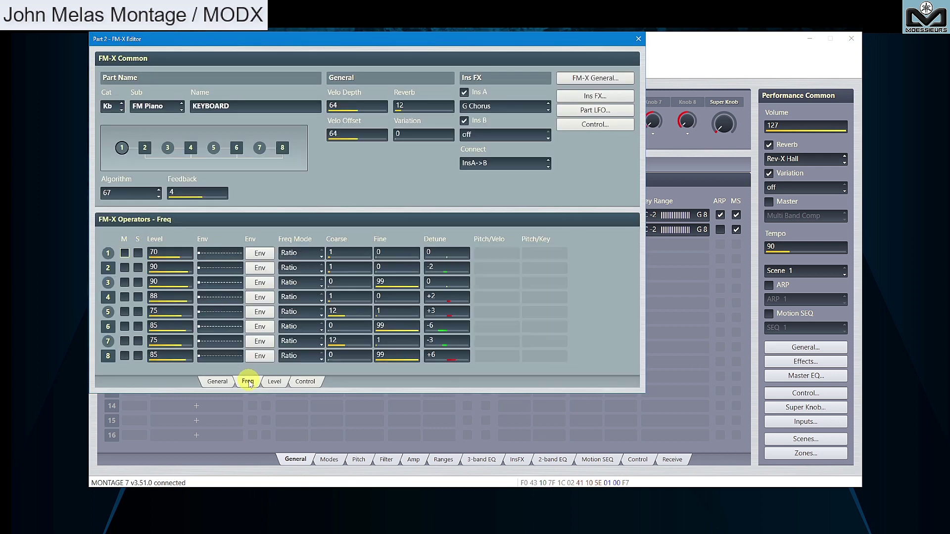
{"action": "left_click", "coordinate": [261, 255]}
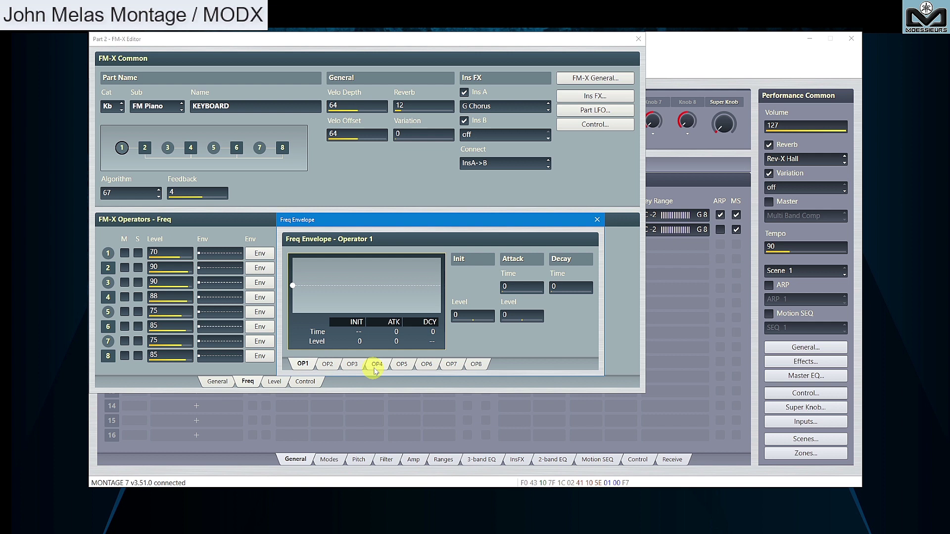
{"action": "left_click", "coordinate": [525, 291]}
{"action": "scroll", "coordinate": [524, 289], "scroll_direction": "up", "scroll_amount": 16}
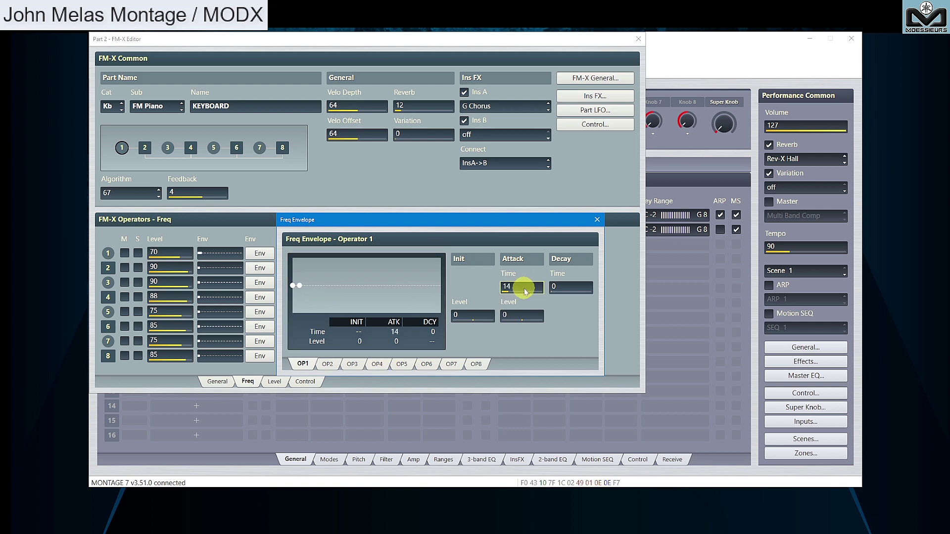
{"action": "scroll", "coordinate": [528, 318], "scroll_direction": "up", "scroll_amount": 10}
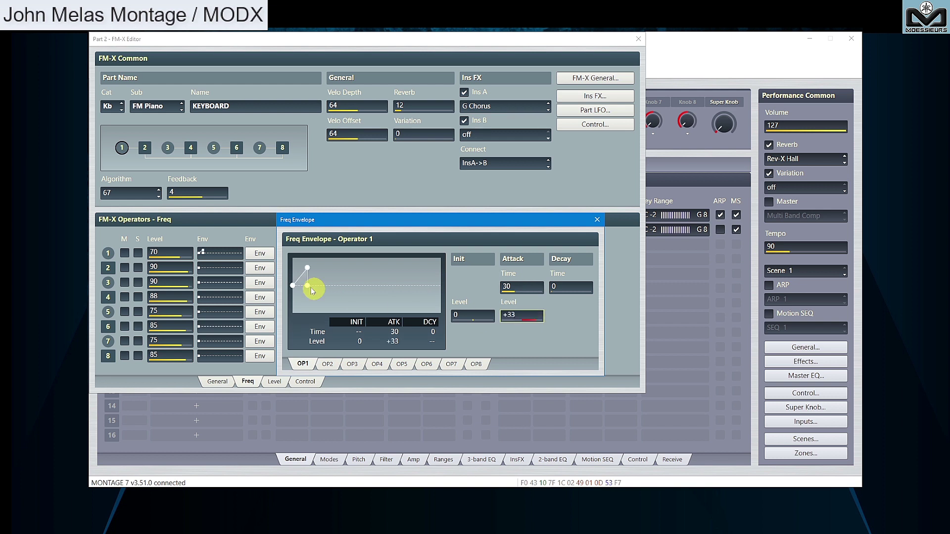
- Copy operator 1's frequency envelope onto operator 2 and close the envelope window
{"action": "right_click", "coordinate": [357, 287]}
{"action": "left_click", "coordinate": [371, 284]}
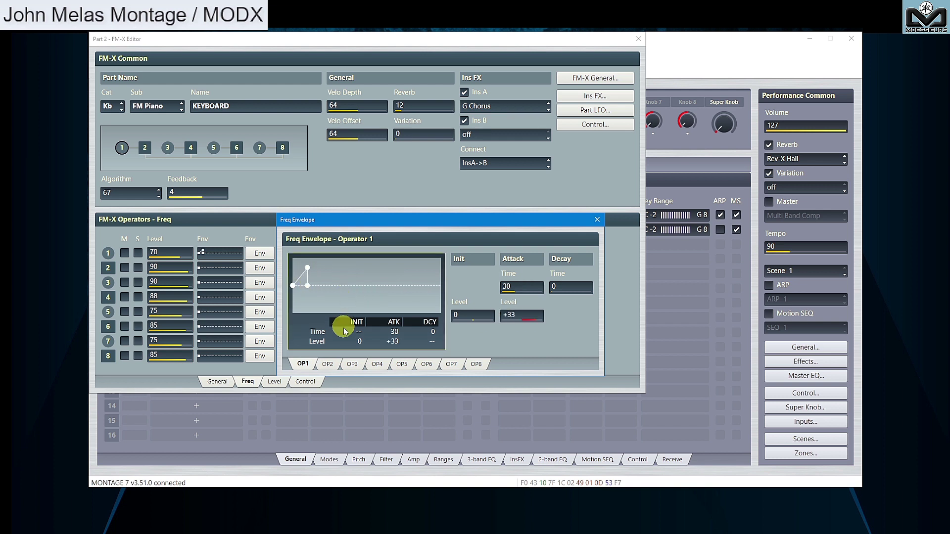
{"action": "left_click", "coordinate": [330, 364]}
{"action": "right_click", "coordinate": [339, 283]}
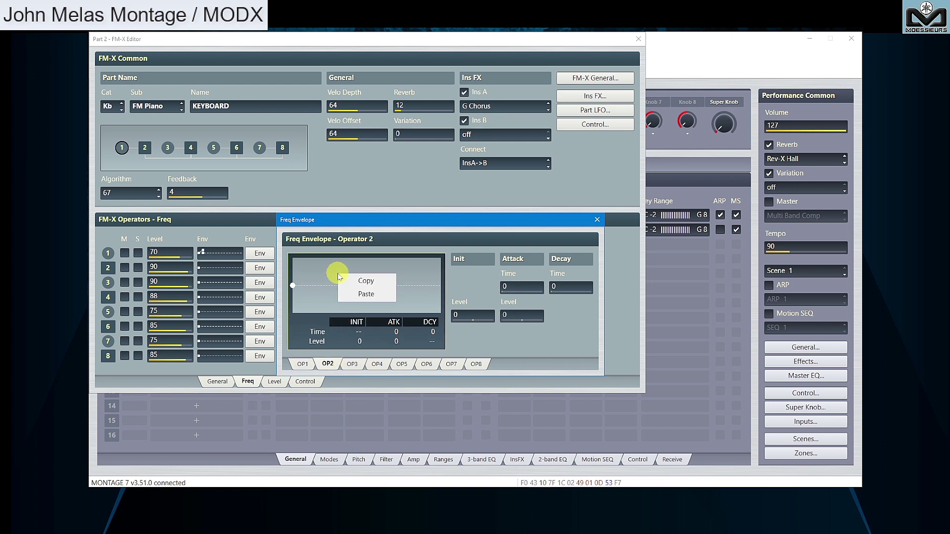
{"action": "left_click", "coordinate": [355, 292]}
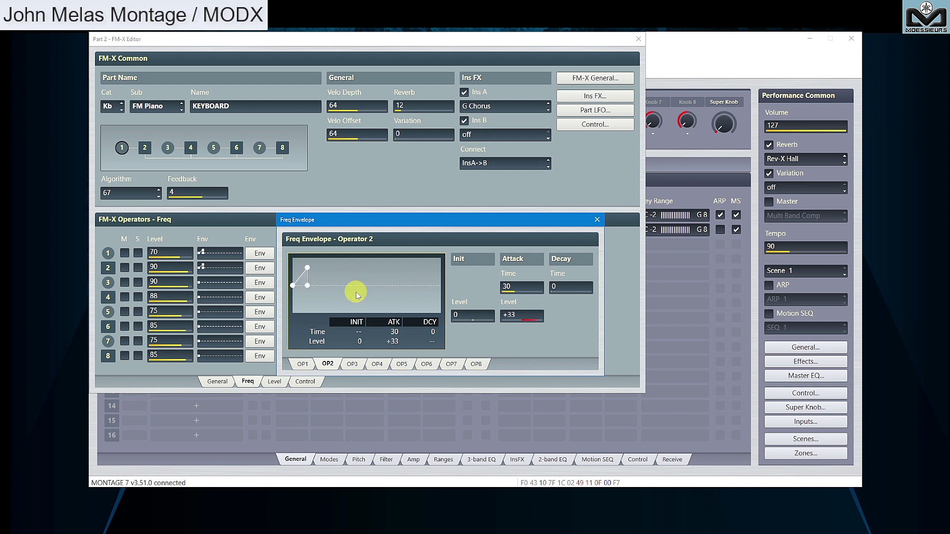
{"action": "left_click", "coordinate": [597, 220]}
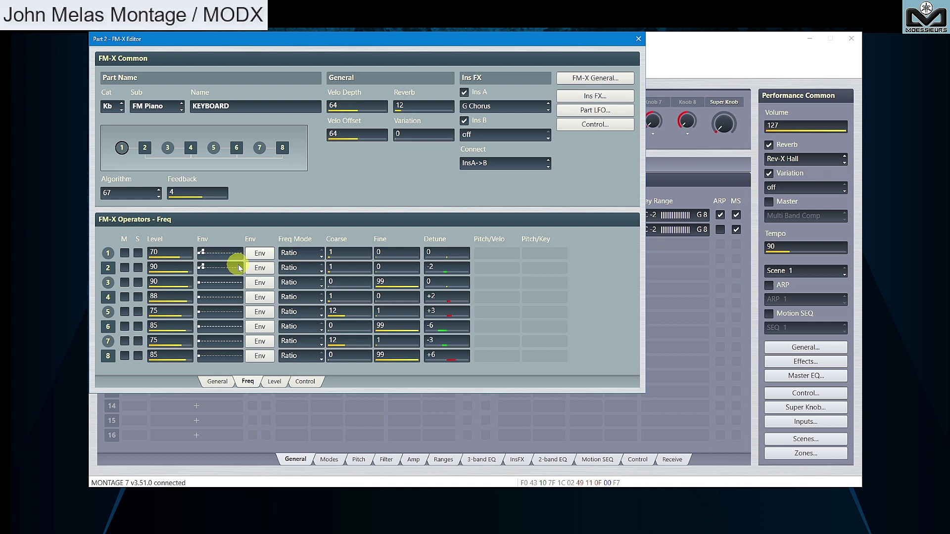
- Review the operators' Level and General pages, then open and close the FM-X General settings
{"action": "left_click", "coordinate": [277, 382]}
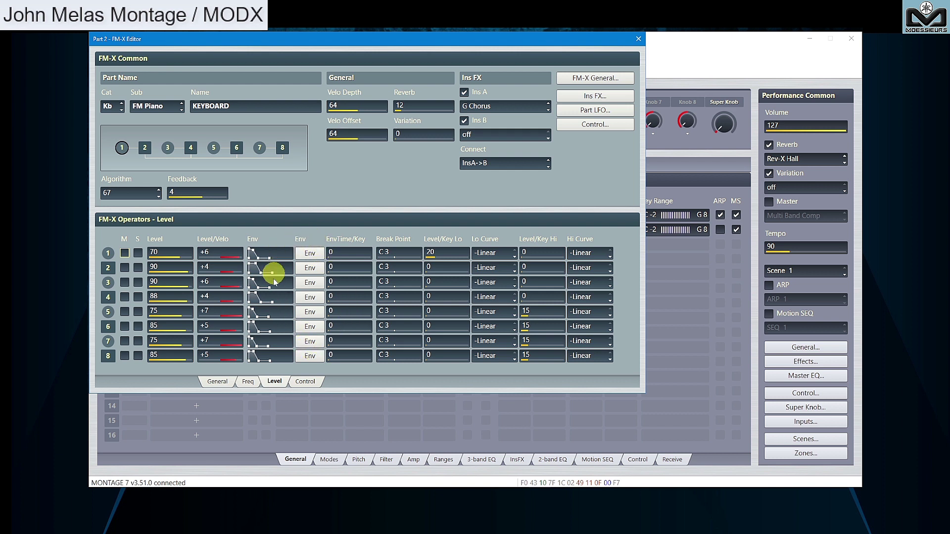
{"action": "left_click", "coordinate": [218, 381]}
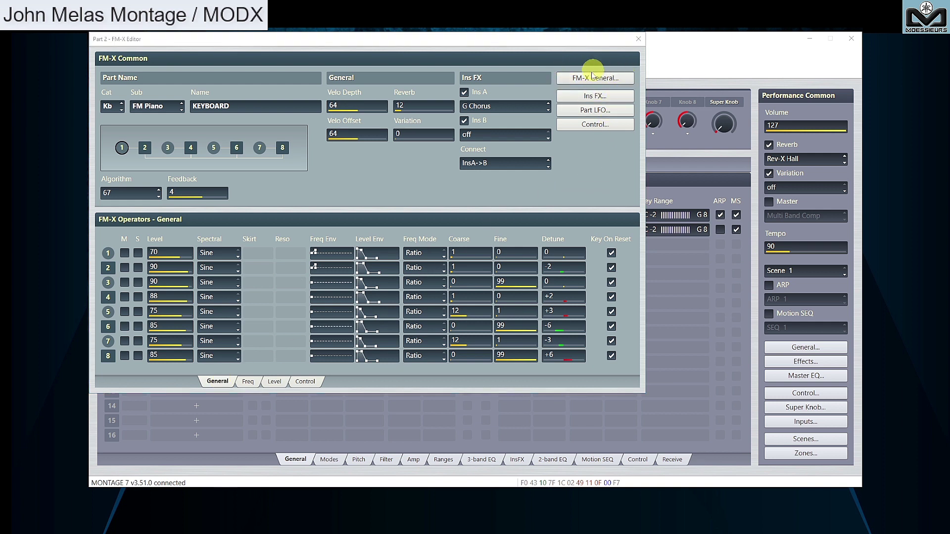
{"action": "left_click", "coordinate": [589, 78]}
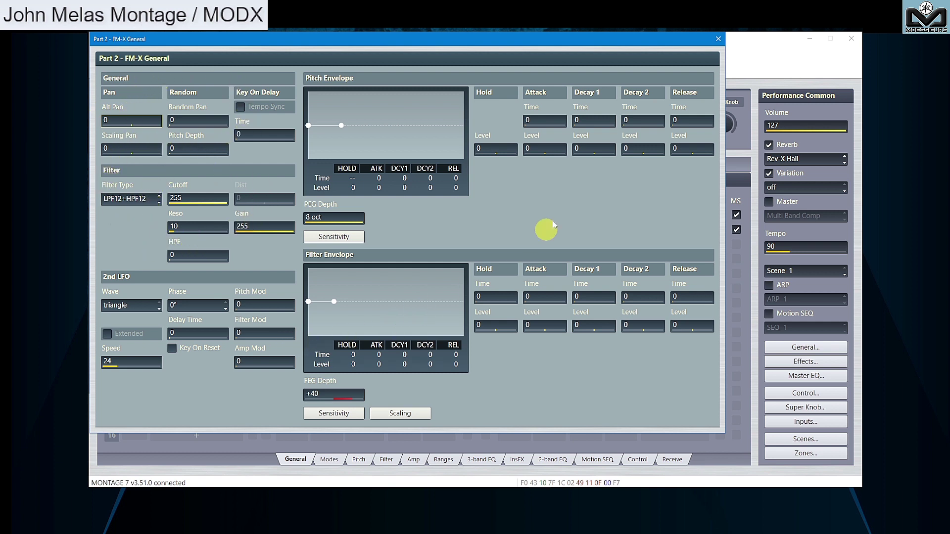
{"action": "left_click", "coordinate": [718, 40]}
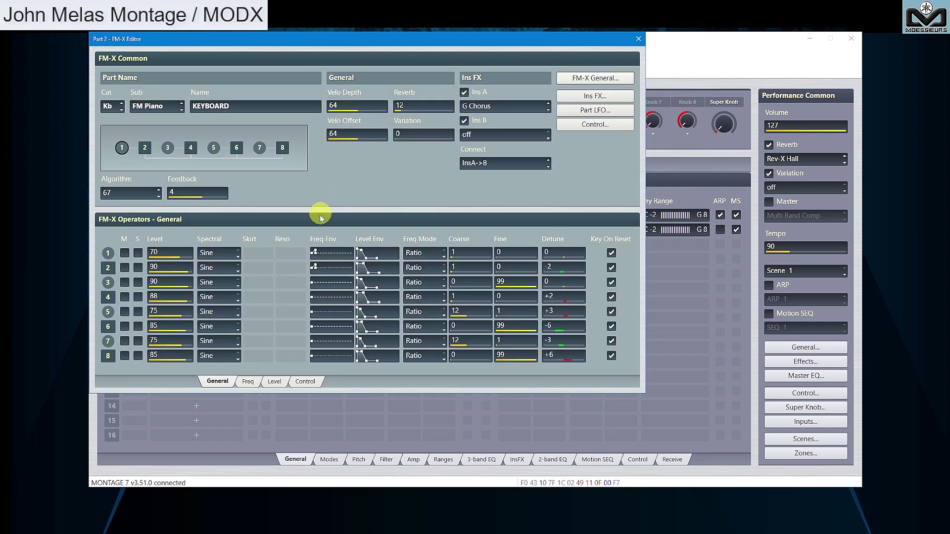
- Close the FM-X editor, show the FM-X Parts list, and set USER3 slot 123 as store destination
{"action": "left_click", "coordinate": [639, 38]}
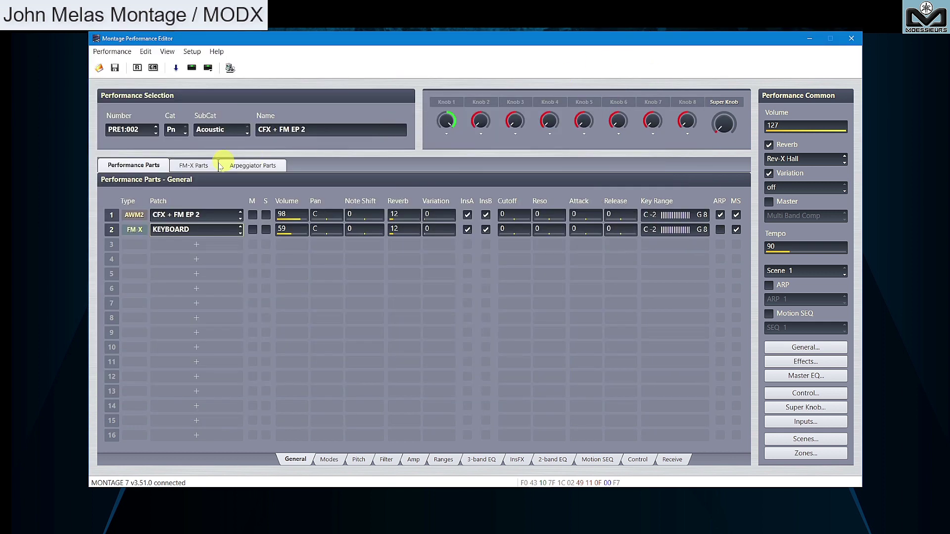
{"action": "left_click", "coordinate": [193, 165]}
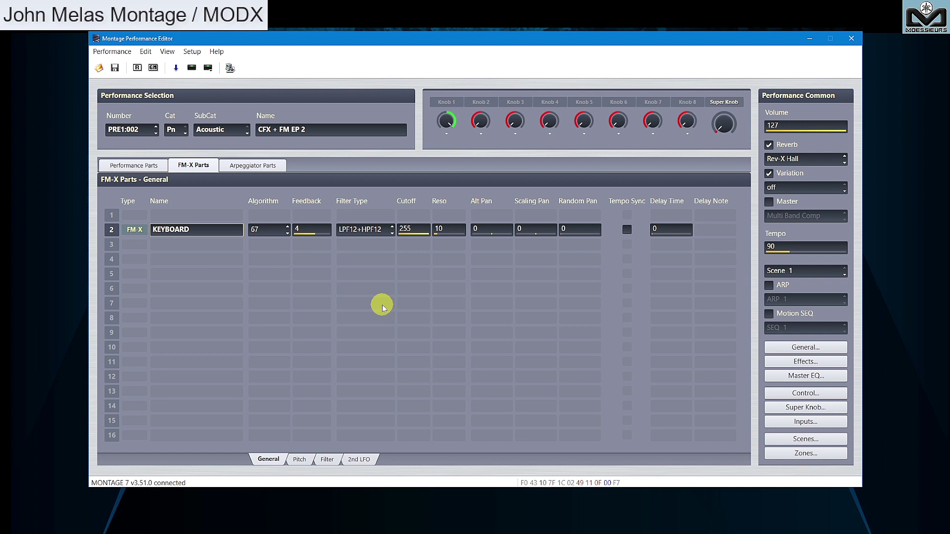
{"action": "left_click", "coordinate": [209, 69]}
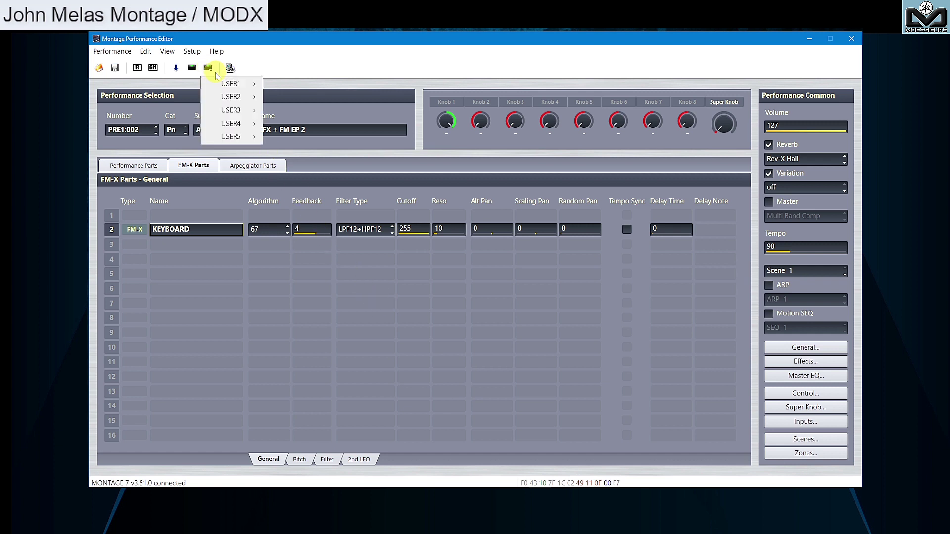
{"action": "mouse_move", "coordinate": [230, 102]}
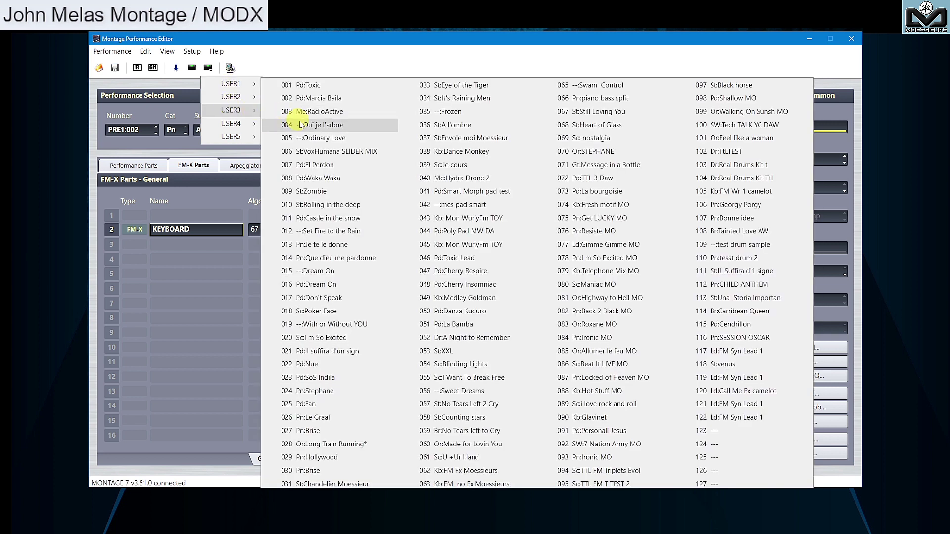
{"action": "left_click", "coordinate": [715, 430]}
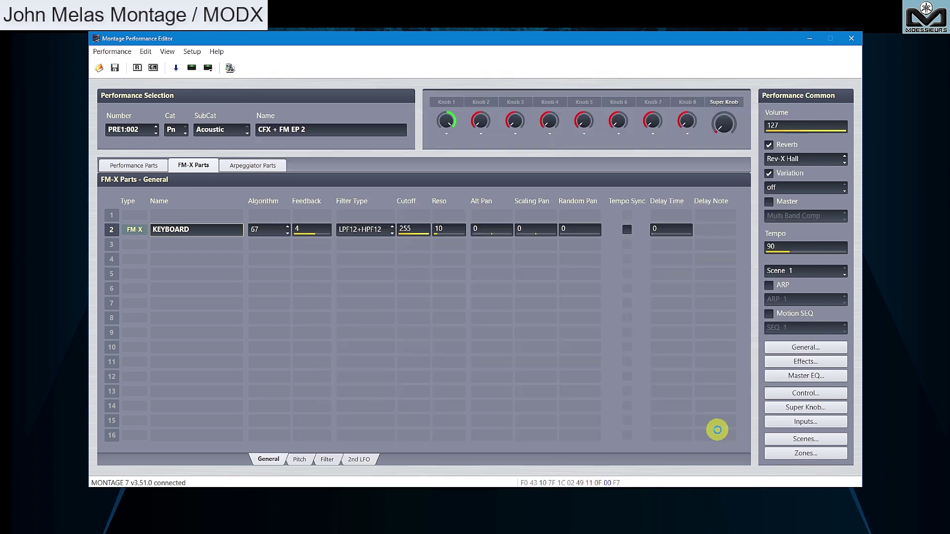
- Rename the performance to 'CFX my FM EP' and store it
{"action": "left_click", "coordinate": [323, 137]}
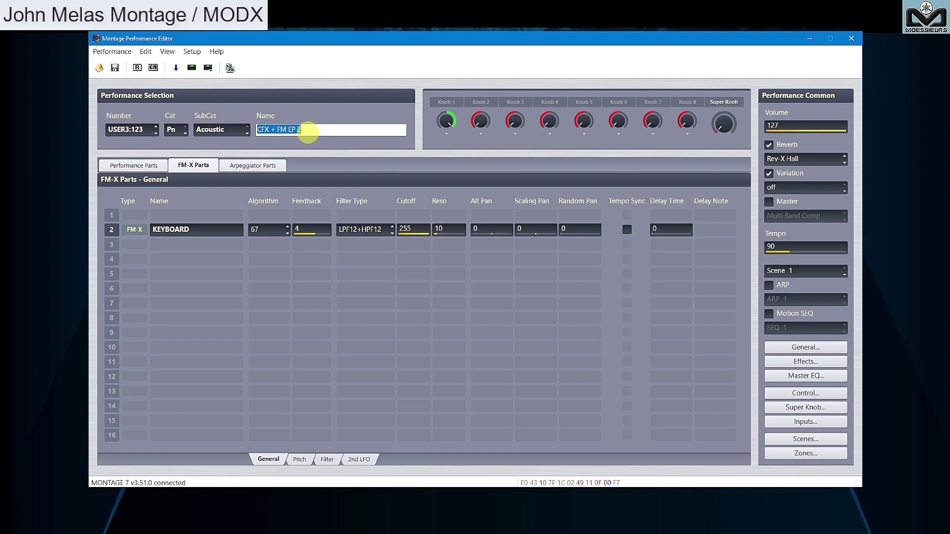
{"action": "key", "text": "BackSpace"}
{"action": "left_click", "coordinate": [192, 68]}
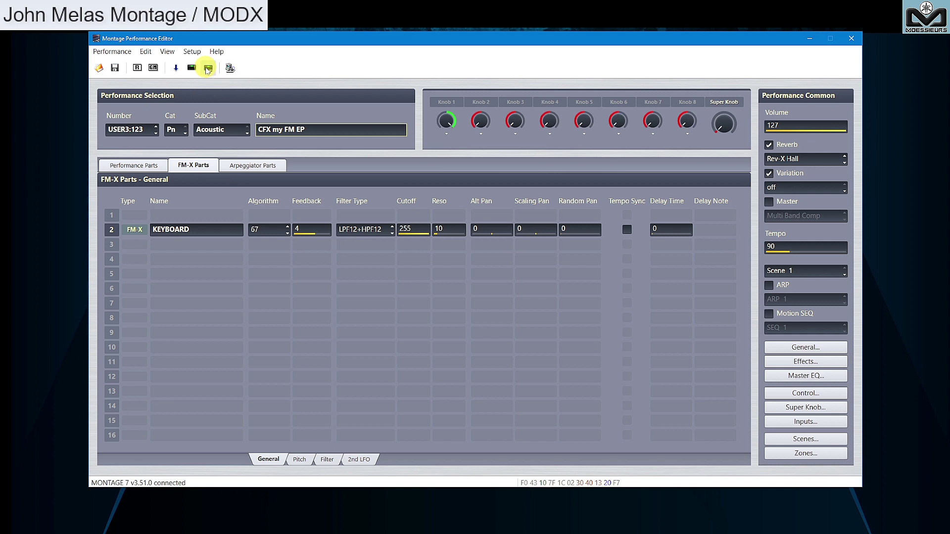
- Confirm the performance appears in the USER3 bank list, then return to the Performance Parts overview
{"action": "left_click", "coordinate": [208, 69]}
{"action": "mouse_move", "coordinate": [231, 110]}
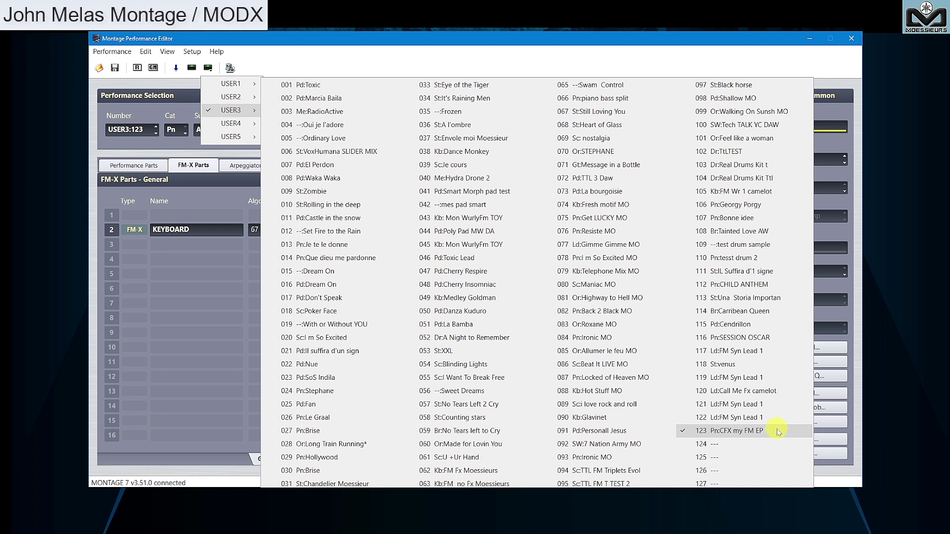
{"action": "left_click", "coordinate": [184, 292]}
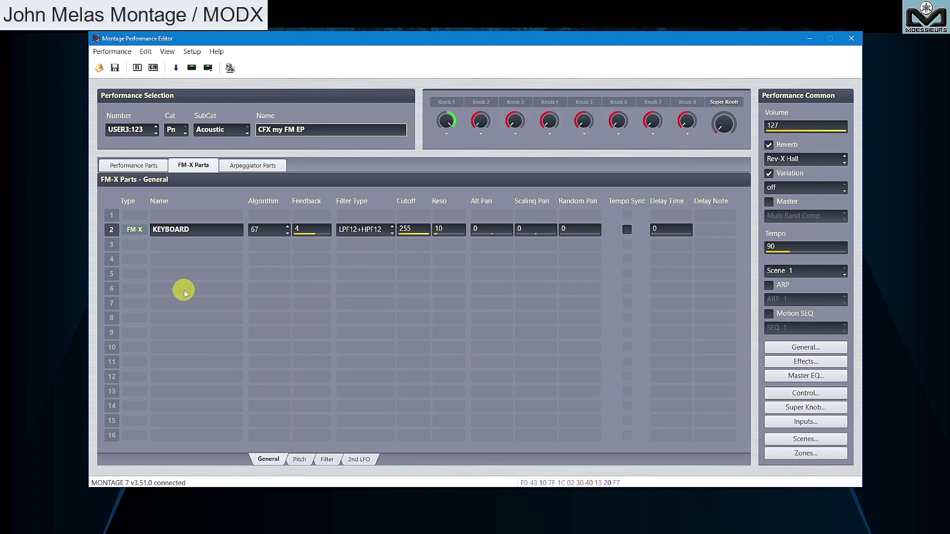
{"action": "left_click", "coordinate": [125, 163]}
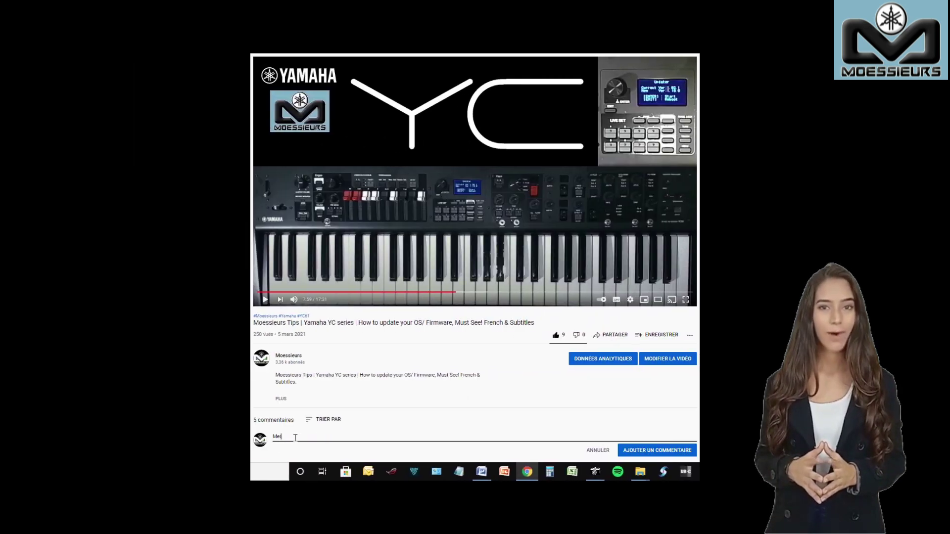
- Start a French thank-you comment, beginning 'Meici,', under the YouTube video
{"action": "type", "text": "ci, Than"}
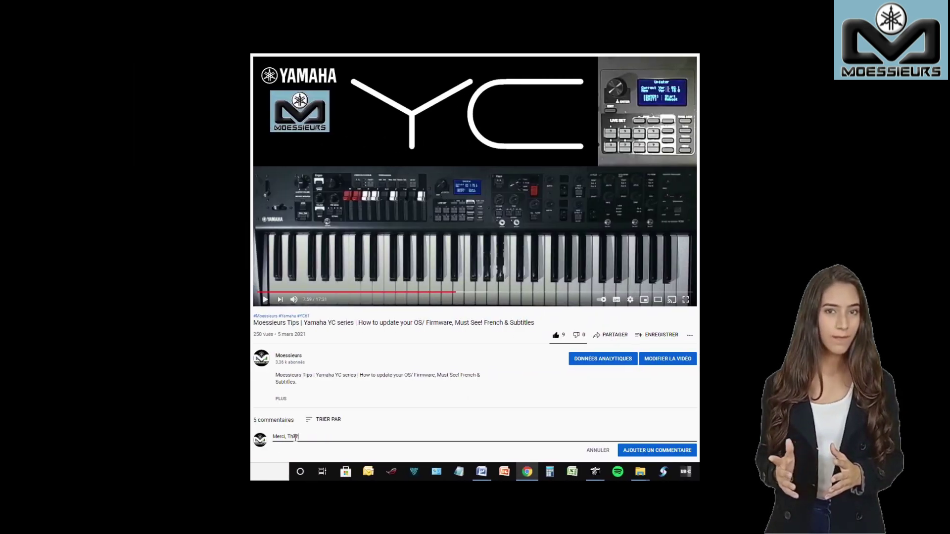